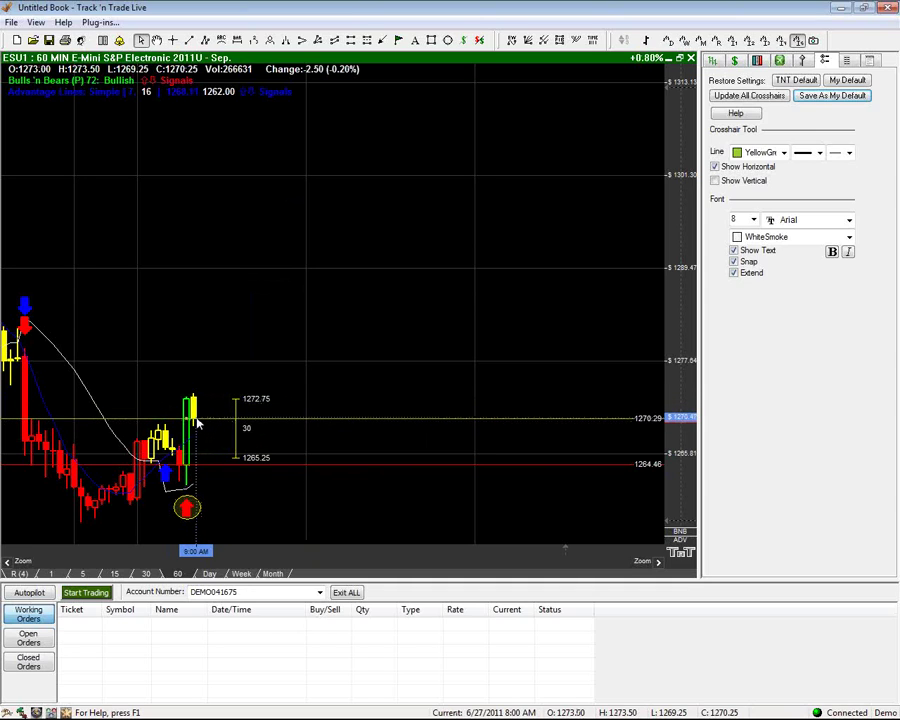
Align the 30-tic measurement to span 1270.25 to 1262.75 and place the red stop line at 1262.76
left_click(240, 474)
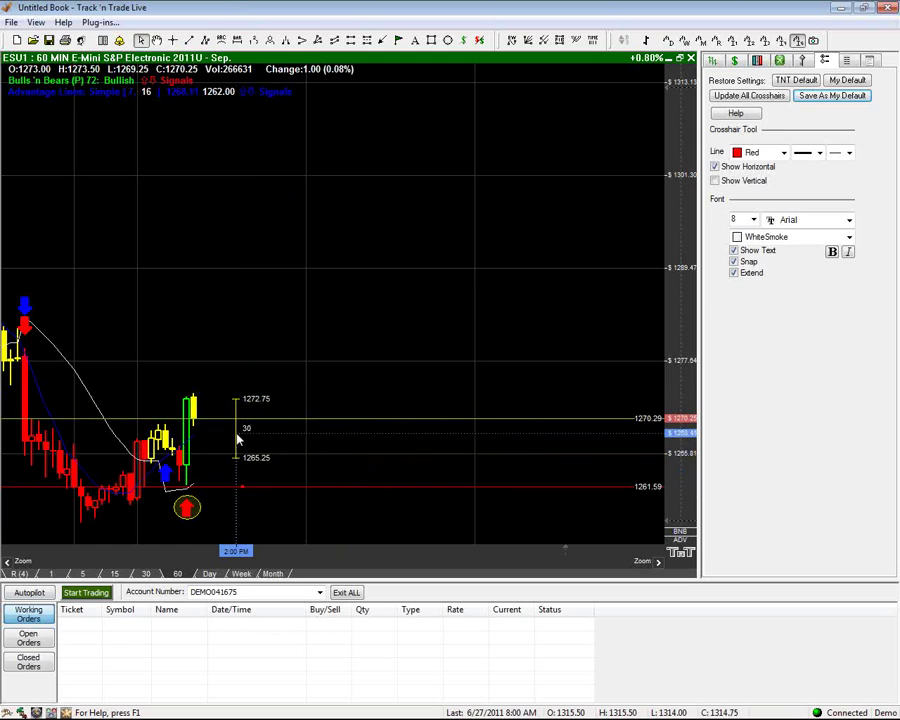
left_click(238, 454)
left_click(215, 484)
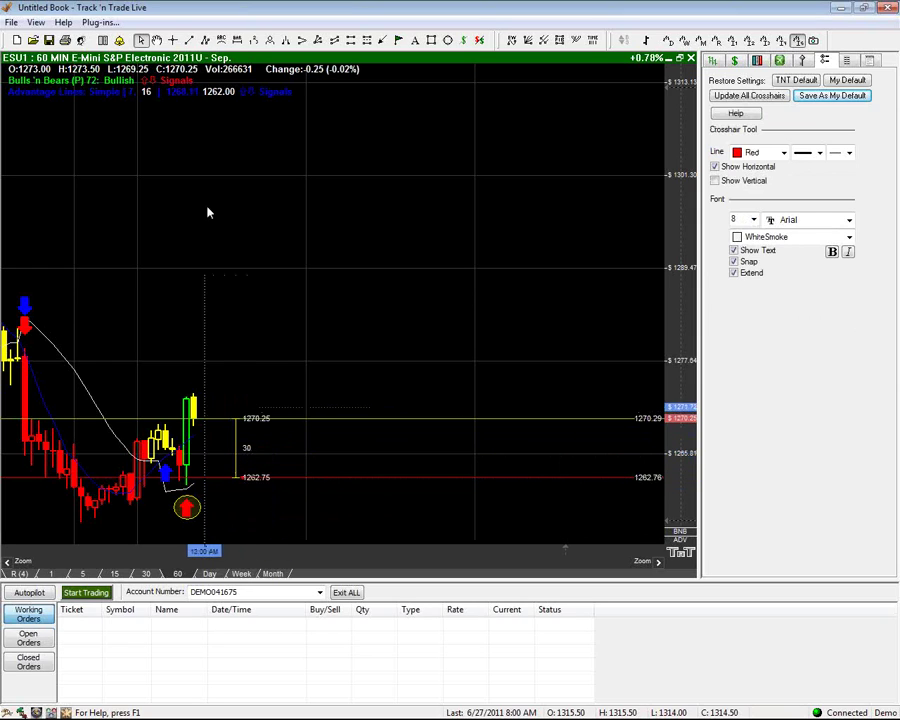
Draw an upward arrow starting from the 1270.29 entry line and set its line color to YellowGreen
left_click(383, 40)
left_click_drag(430, 422, 584, 241)
left_click(784, 153)
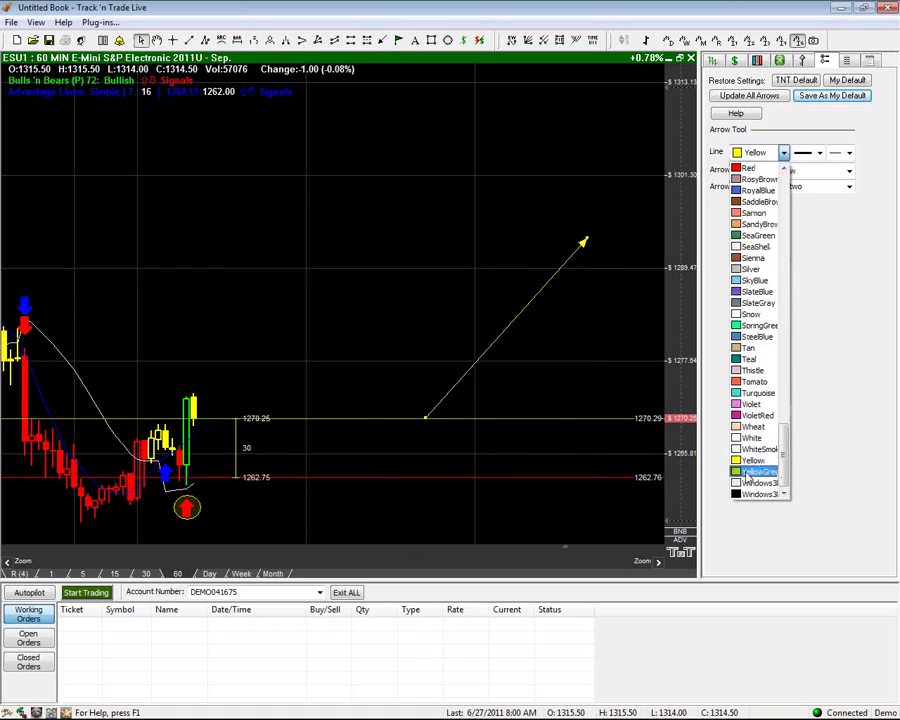
left_click(758, 471)
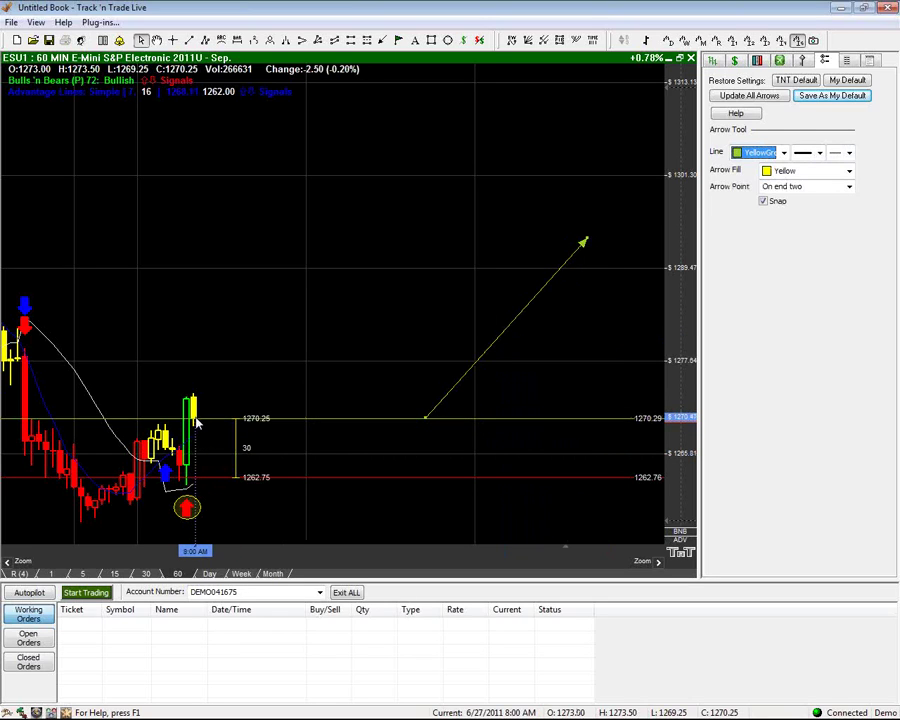
left_click(313, 484)
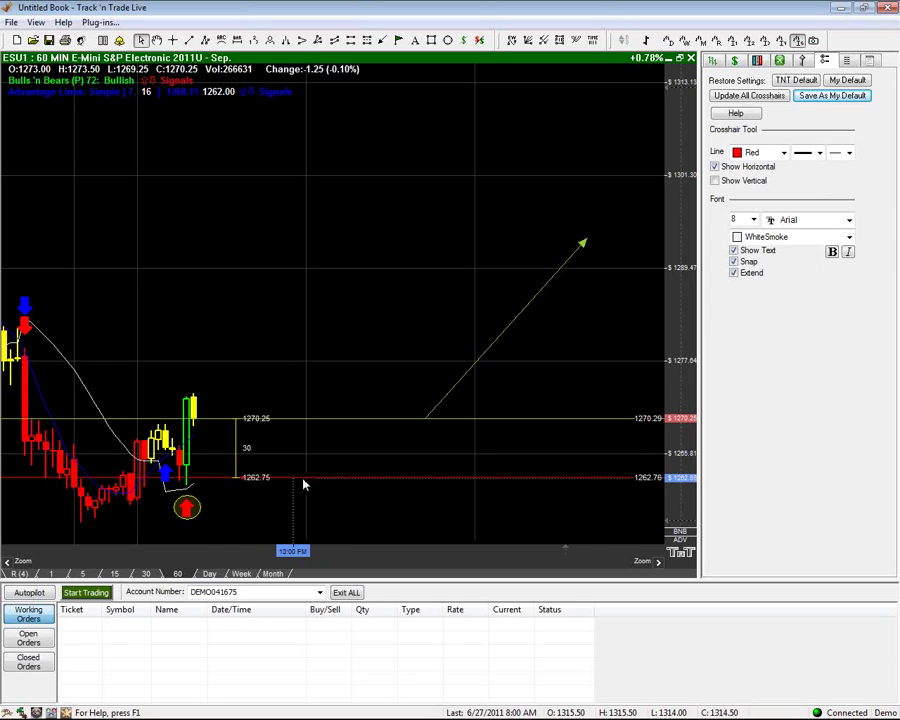
Play the chart forward to the latest price bars so that order placement is available
left_click(714, 63)
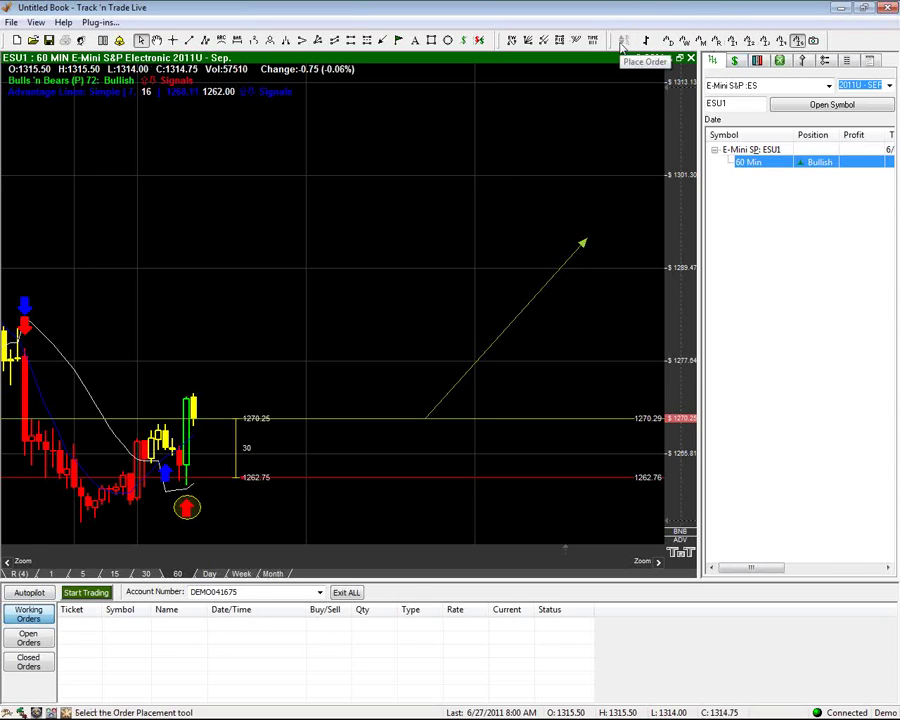
left_click_drag(505, 563, 307, 530)
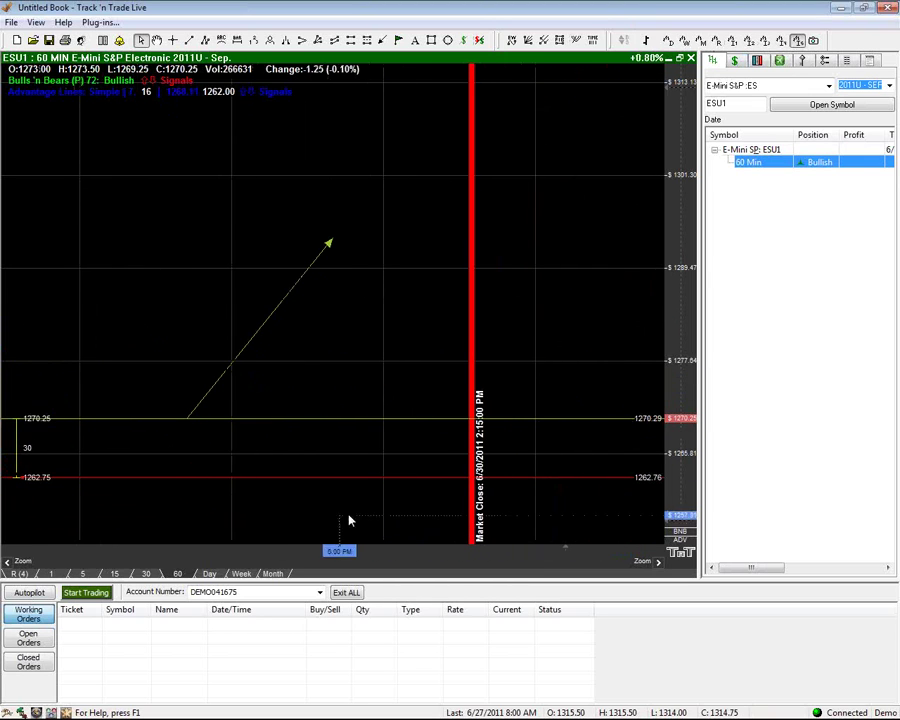
right_click(586, 153)
left_click(630, 161)
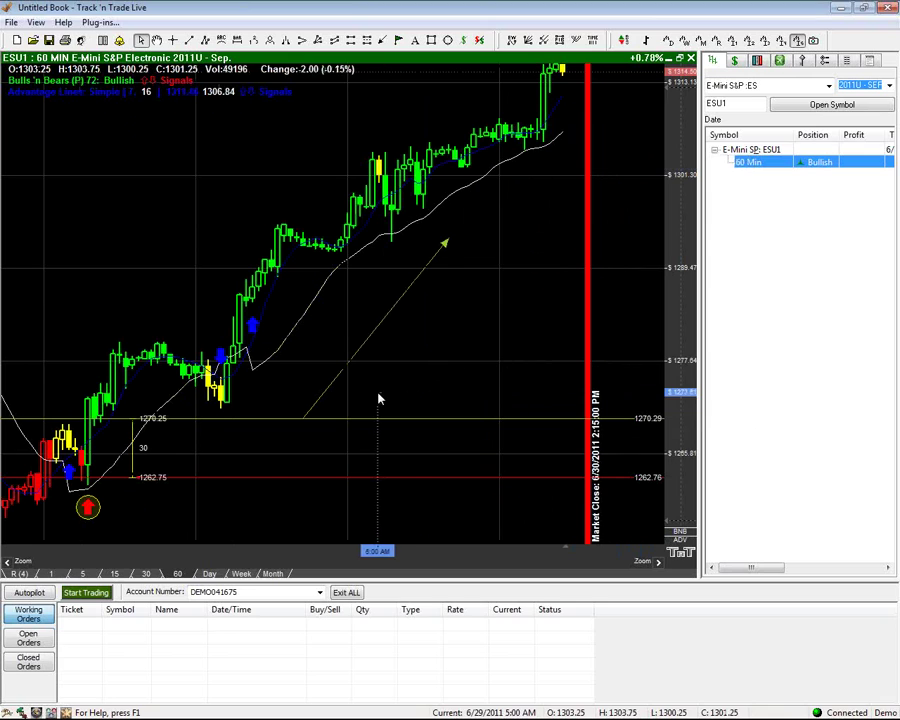
scroll(334, 430, "up", 2)
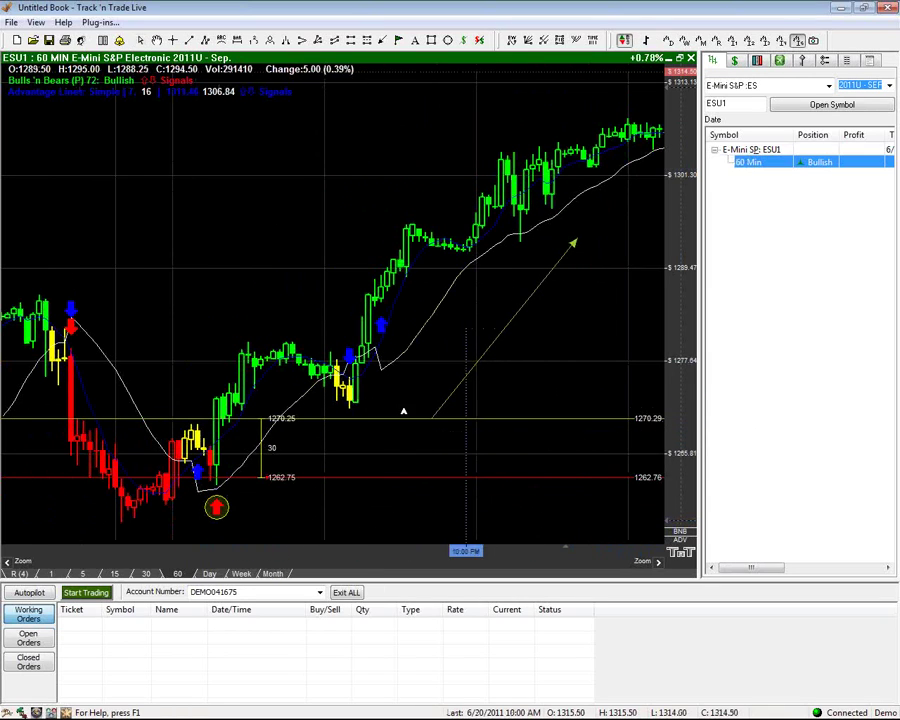
Start a one-contract sell stop order at 1262.00 and attach a stop of 30 tics
left_click(265, 484)
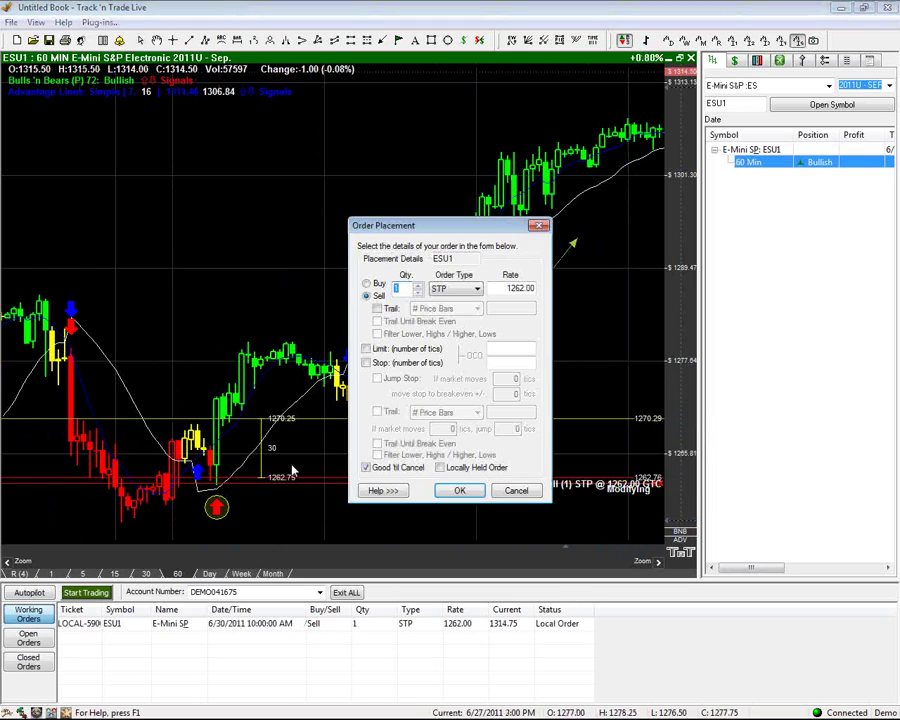
left_click(366, 363)
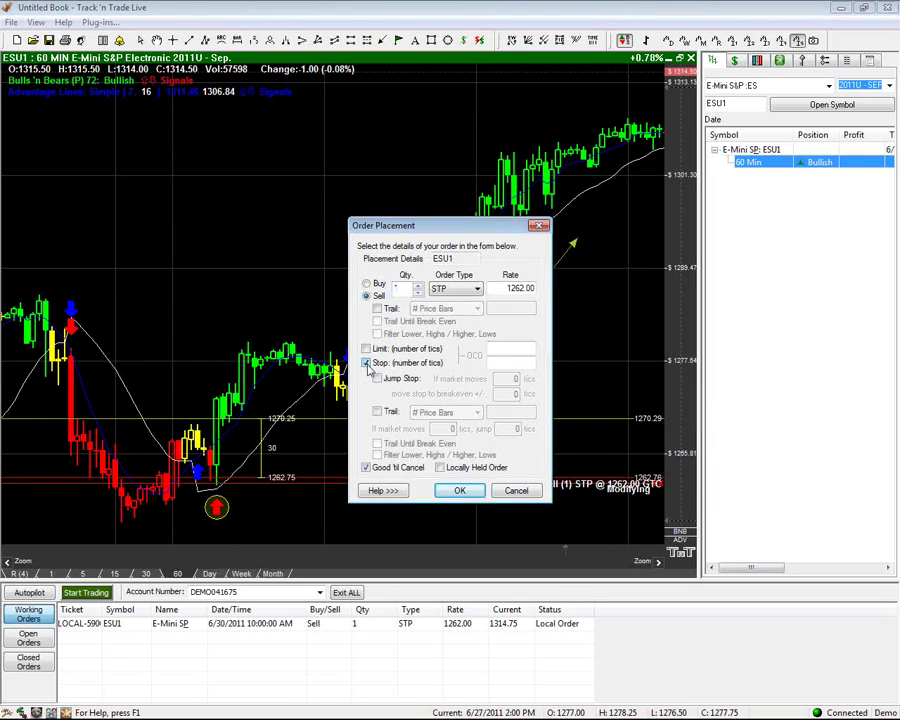
left_click(502, 362)
type("30")
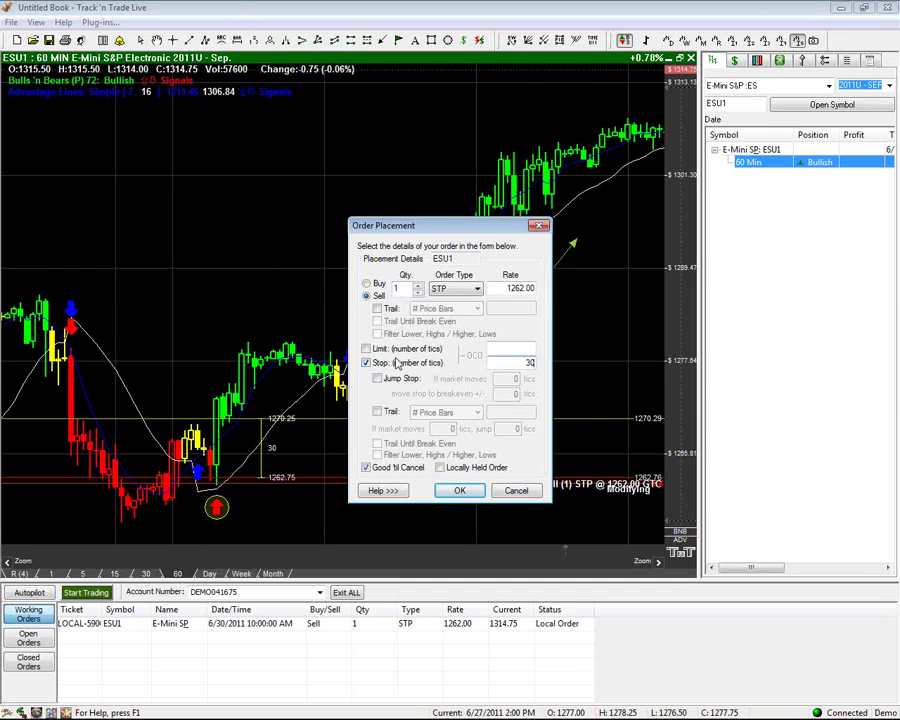
Enable Jump Stop on the order, moving the stop to breakeven -10 tics if the market moves 30 tics
left_click(377, 379)
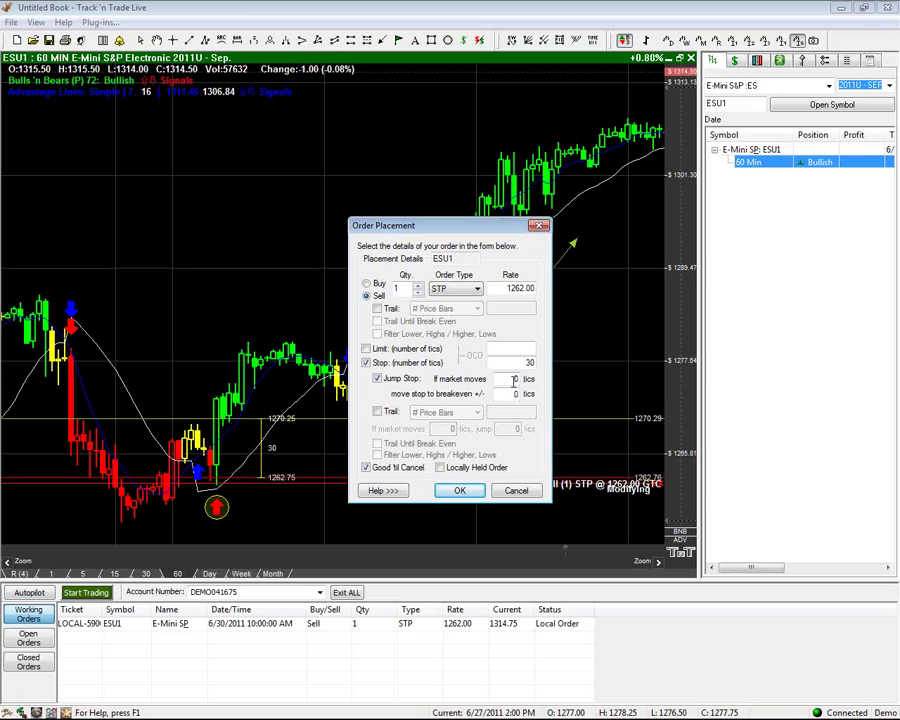
double_click(513, 380)
type("30")
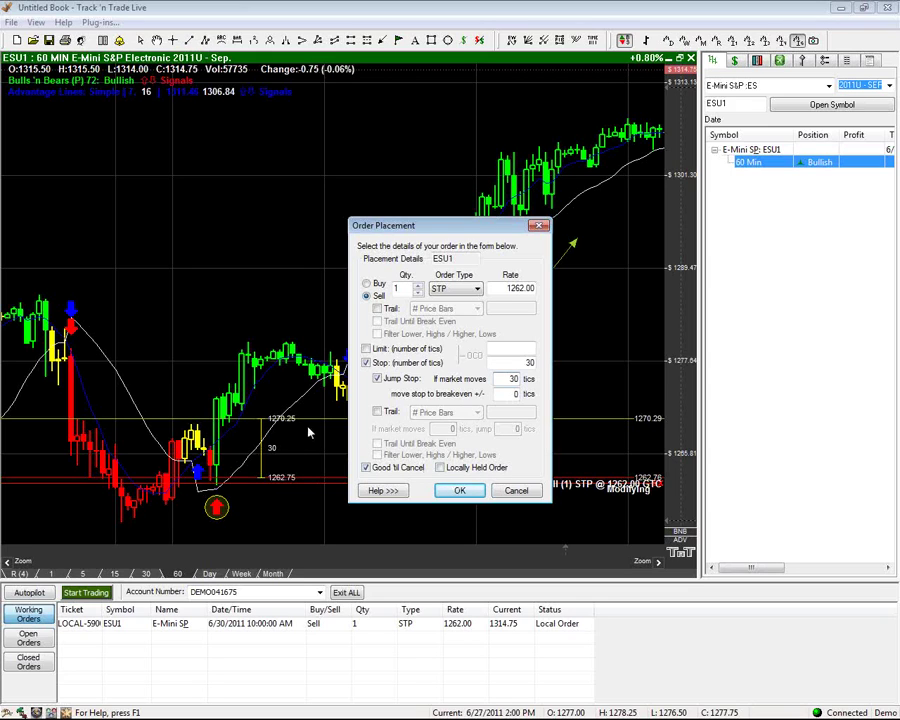
double_click(517, 394)
key("BackSpace")
type("-10")
double_click(519, 379)
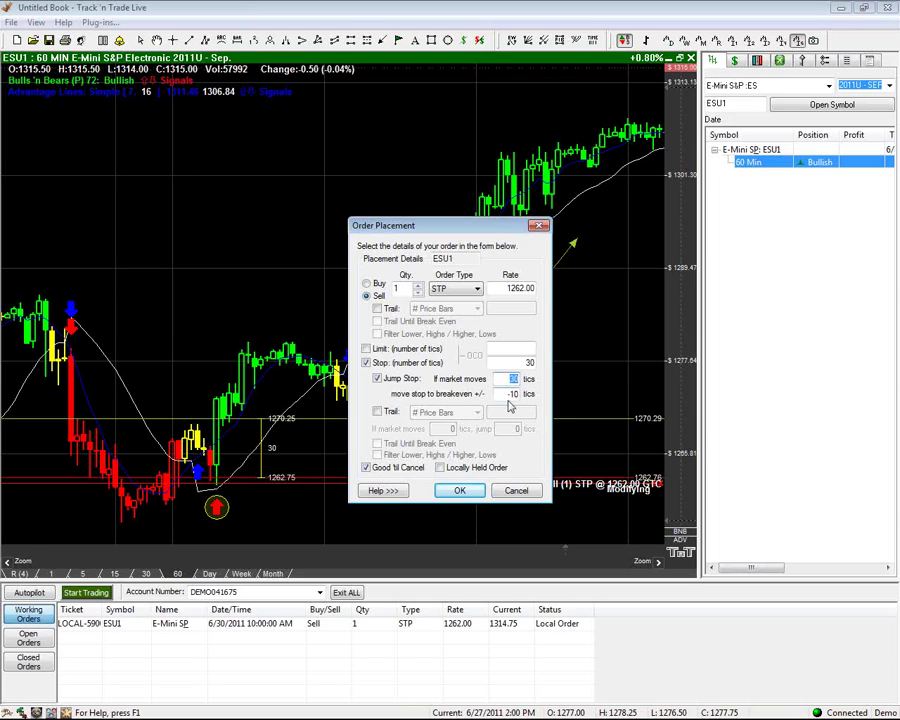
left_click_drag(473, 225, 489, 173)
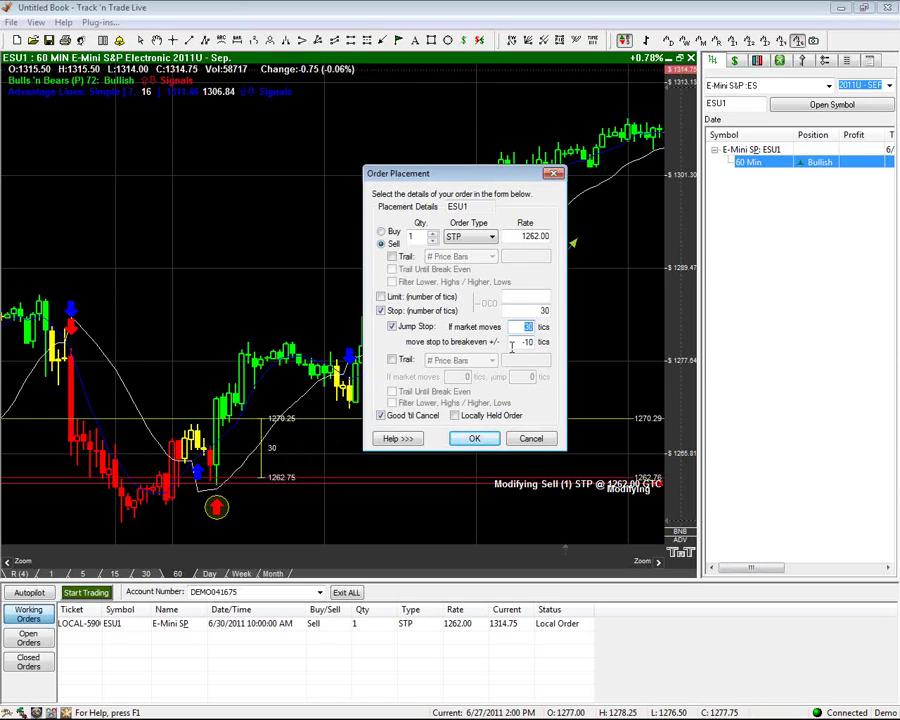
Set the order's trailing stop to Jump Trail, jumping 5 tics if the market moves 10 tics, and cancel the order
left_click(392, 360)
left_click(492, 361)
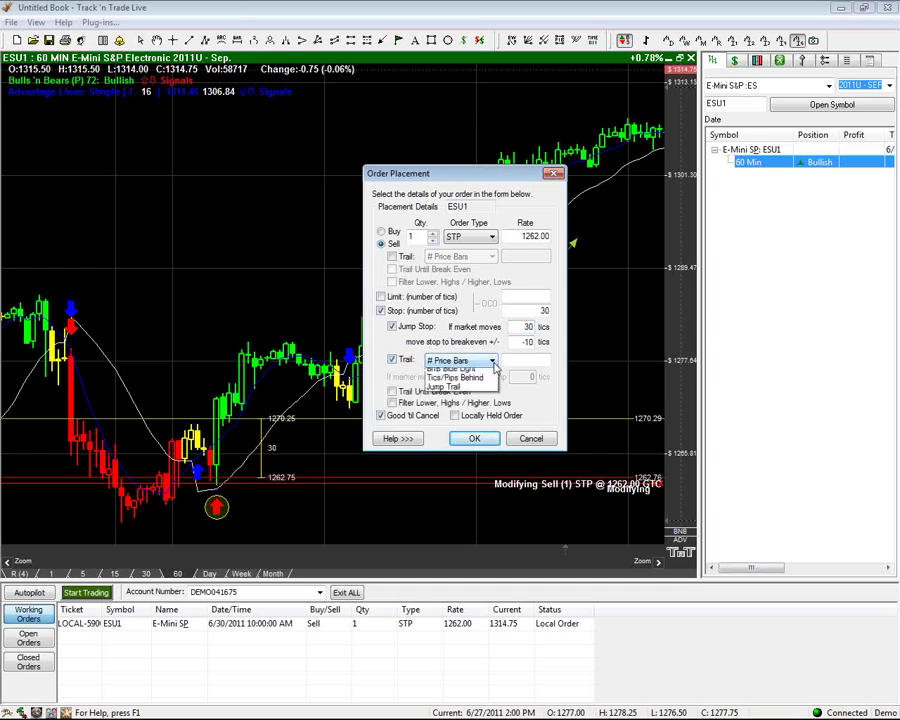
left_click(455, 445)
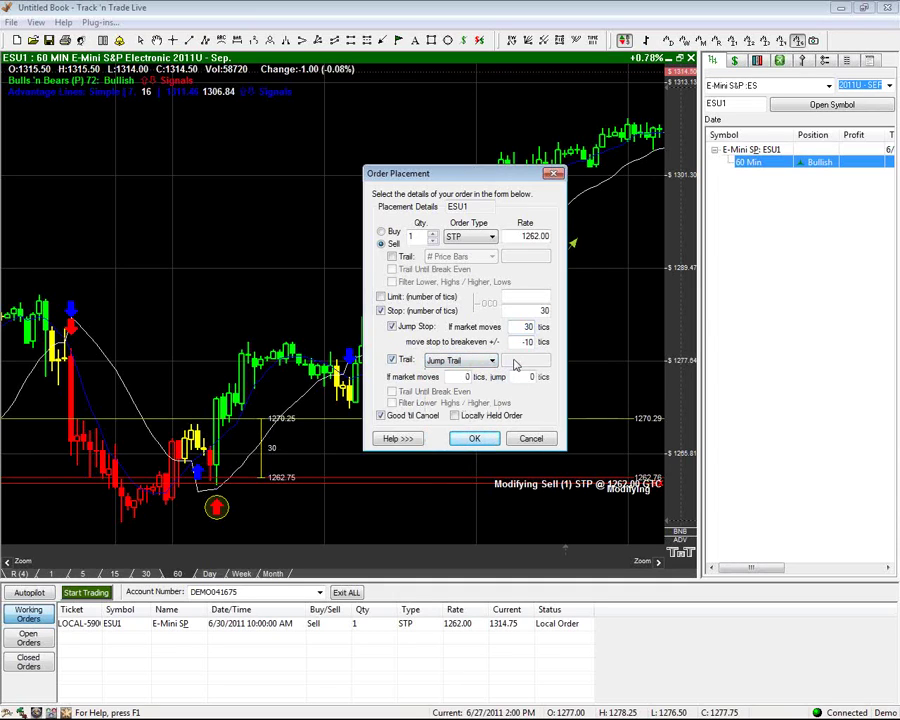
left_click(457, 377)
type("10")
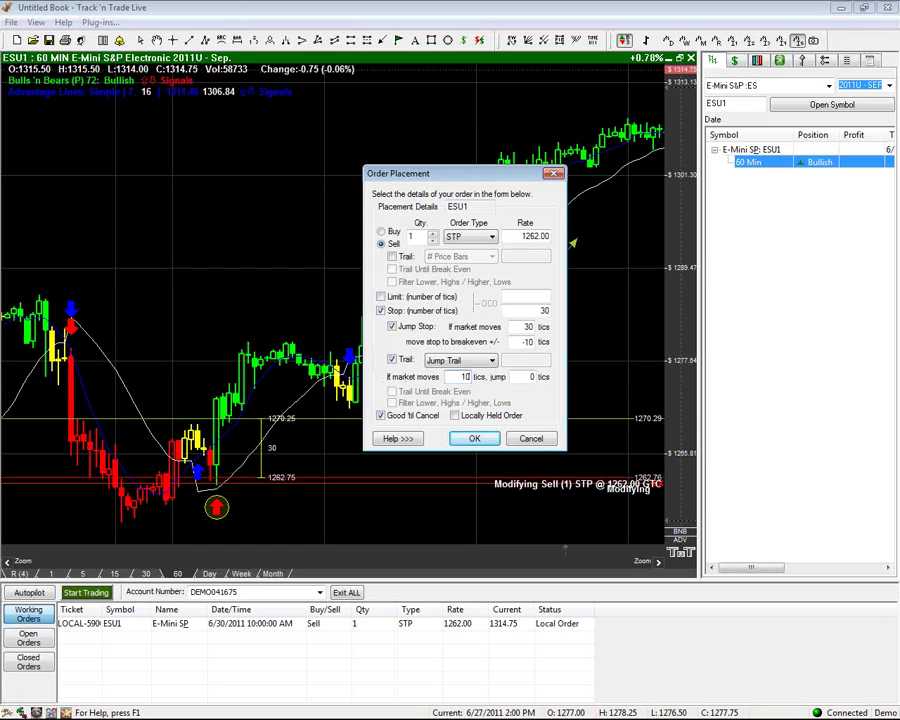
left_click(540, 377)
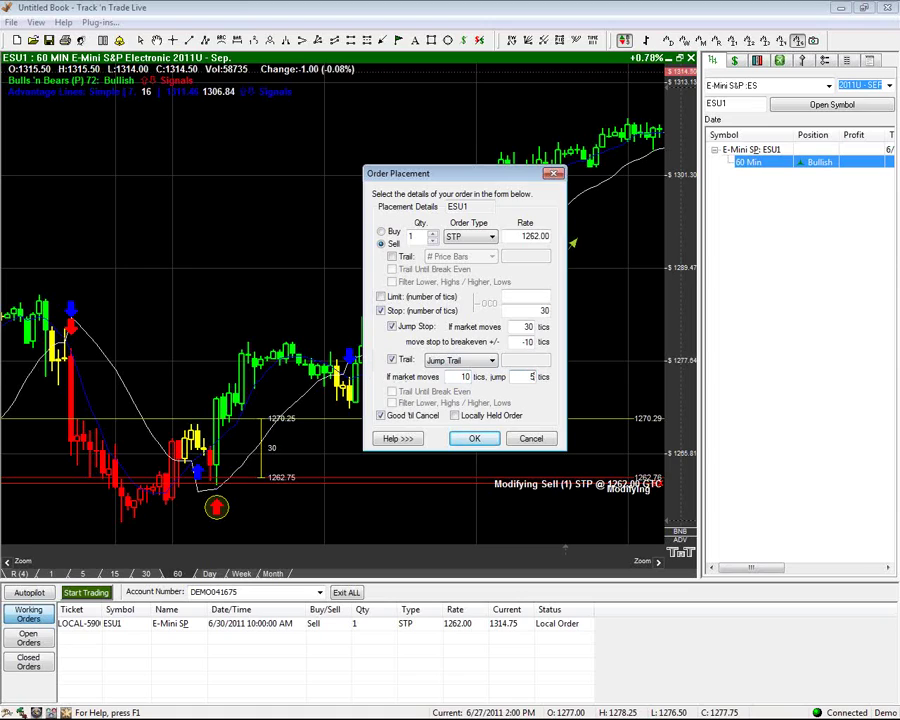
left_click(472, 376)
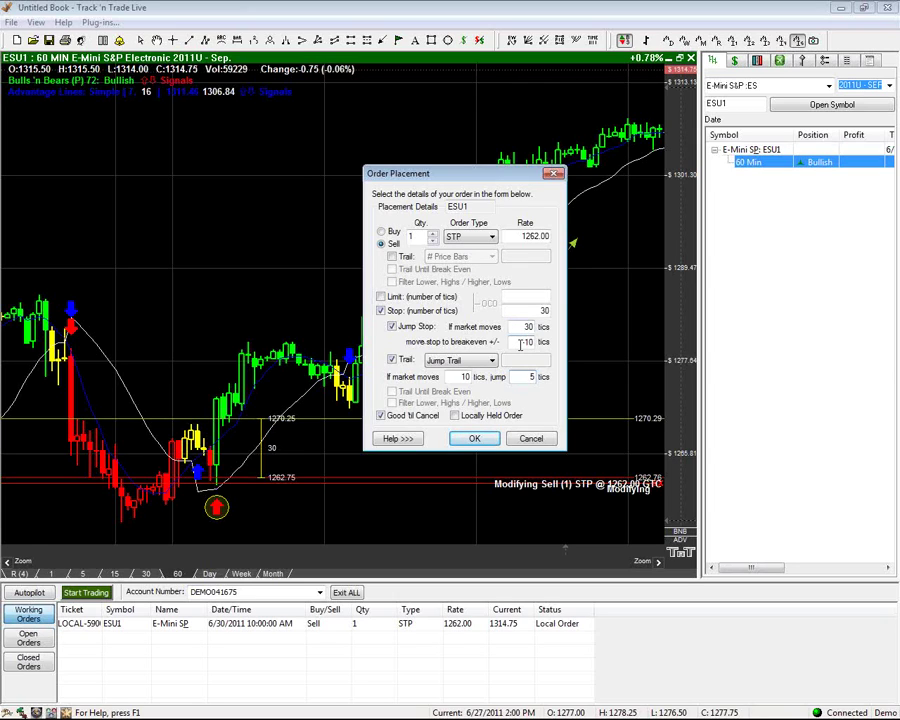
double_click(528, 326)
double_click(530, 377)
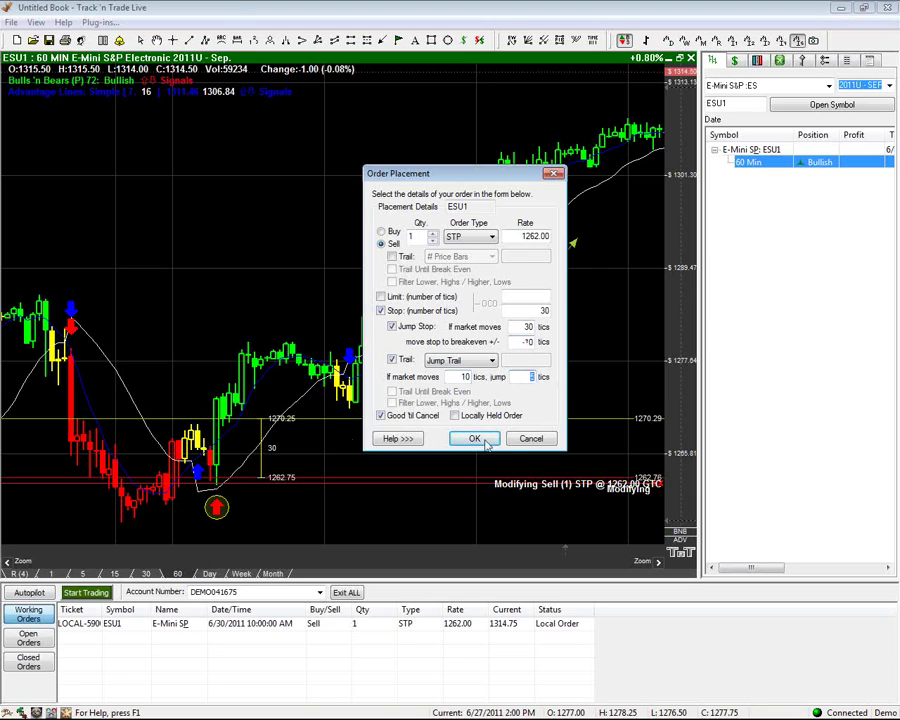
left_click(530, 438)
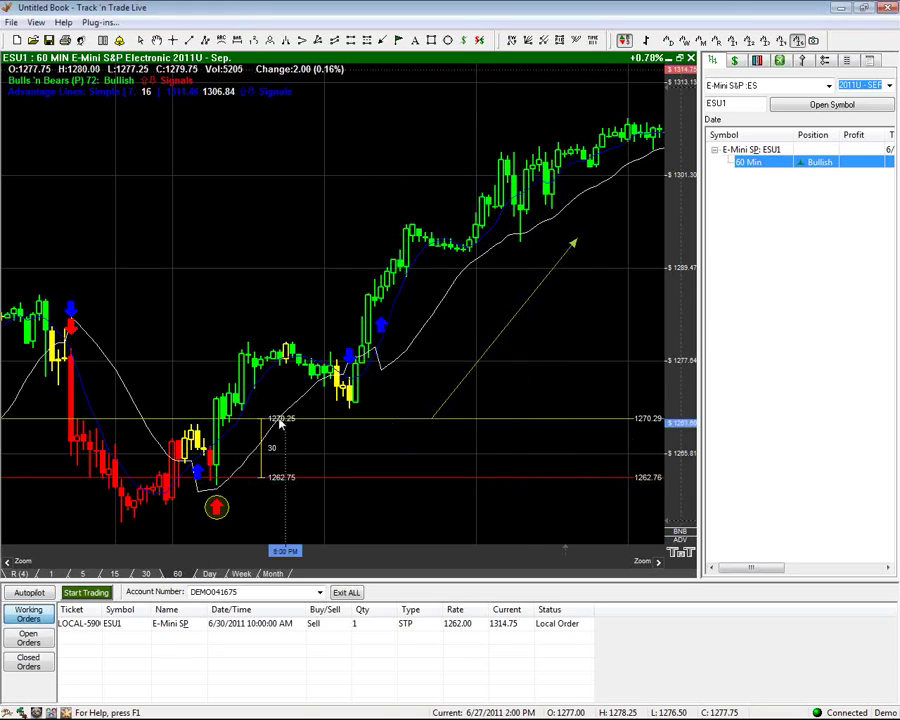
Play the chart back to the 6/27/2011 8:00 AM bar and move the 30-tic measurement to span 1270.25 to 1277.75
right_click(228, 343)
left_click(244, 348)
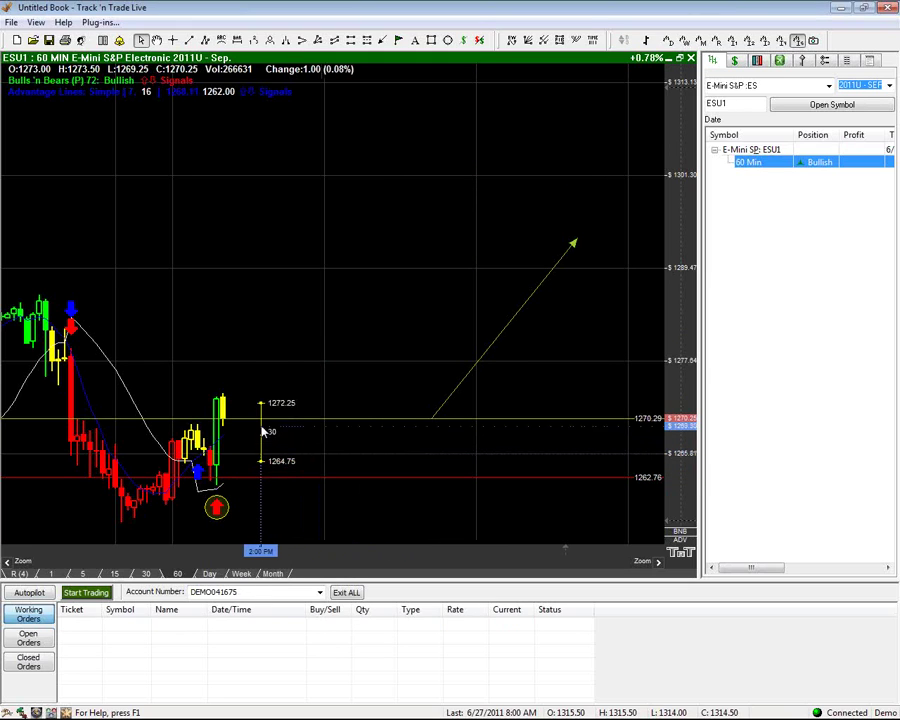
left_click(261, 389)
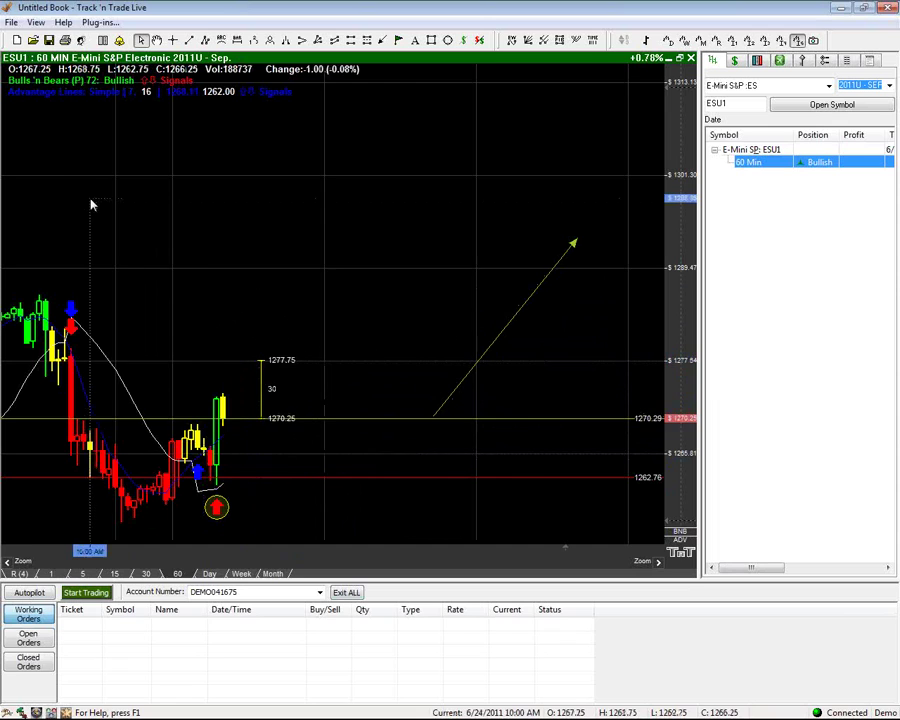
Advance the chart to the 11:00 AM bar and draw a 10-tic Dollar Calculator from 1270.25 down to 1267.75, displayed in tics
scroll(90, 201, "left", 5)
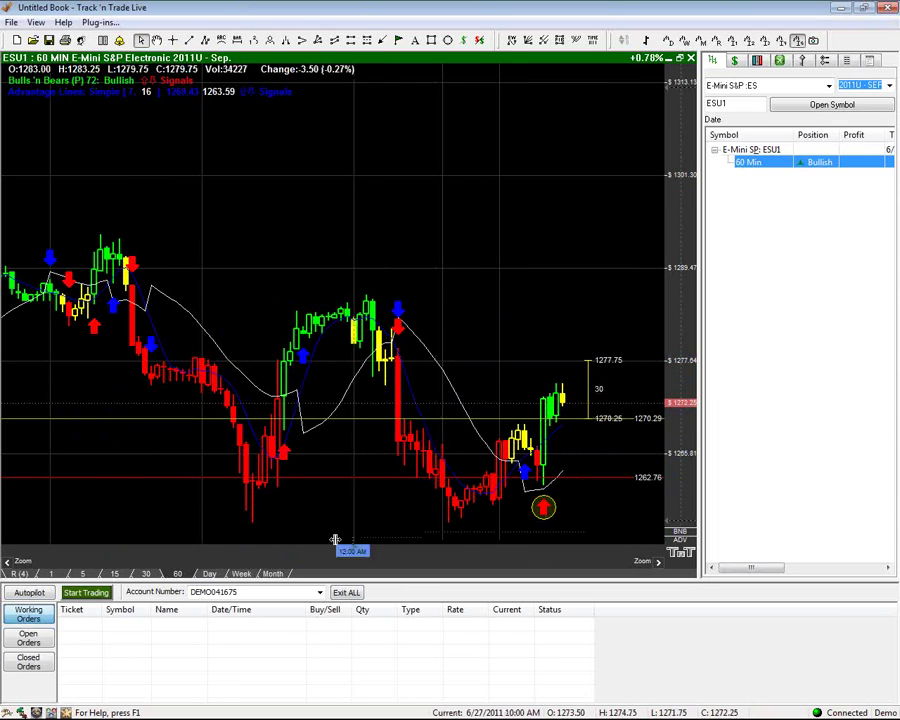
scroll(210, 540, "right", 6)
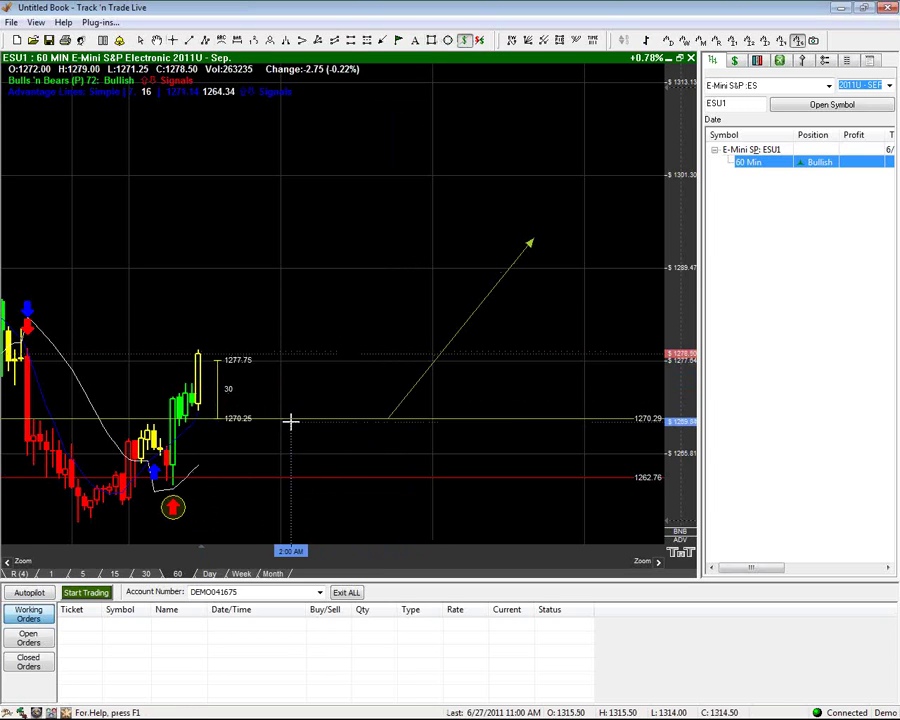
left_click_drag(291, 420, 293, 457)
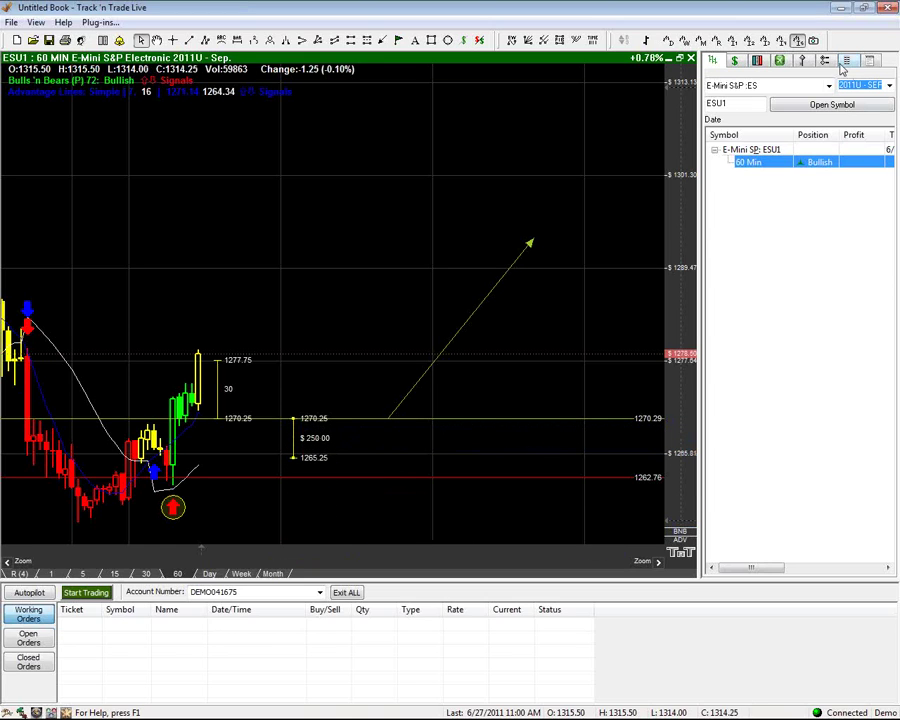
left_click(843, 64)
left_click(830, 264)
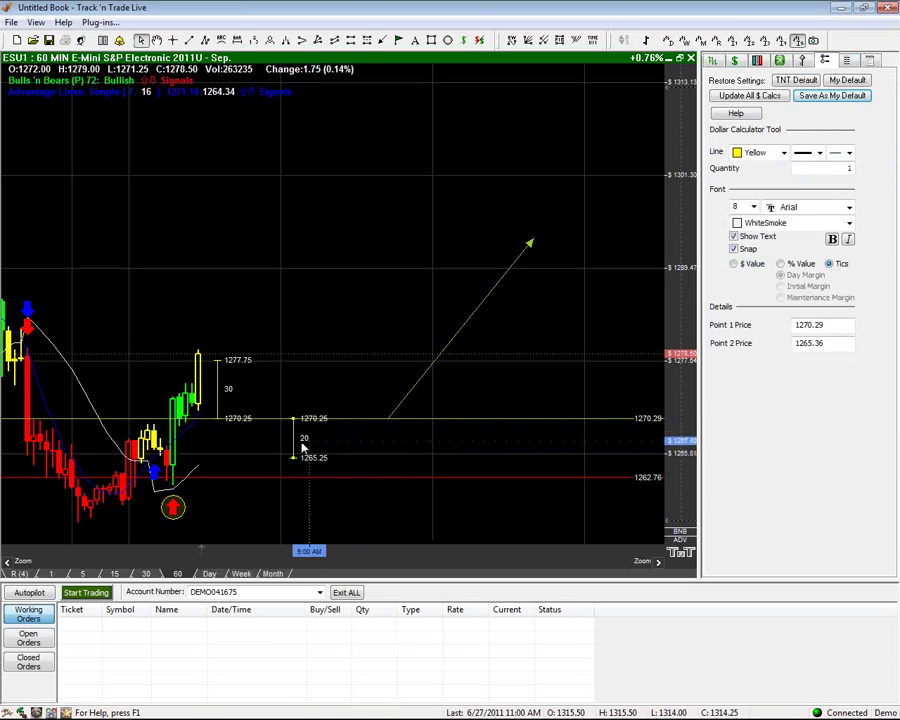
left_click_drag(293, 457, 296, 447)
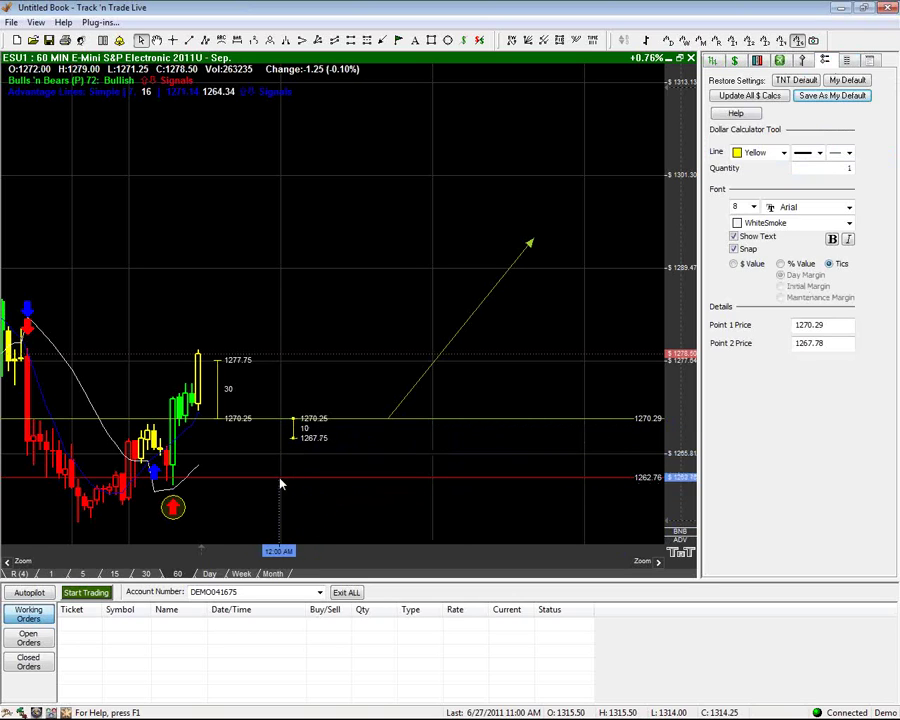
Move the red stop line up to 1267.78 and make both the entry line and the stop line thick
key("c")
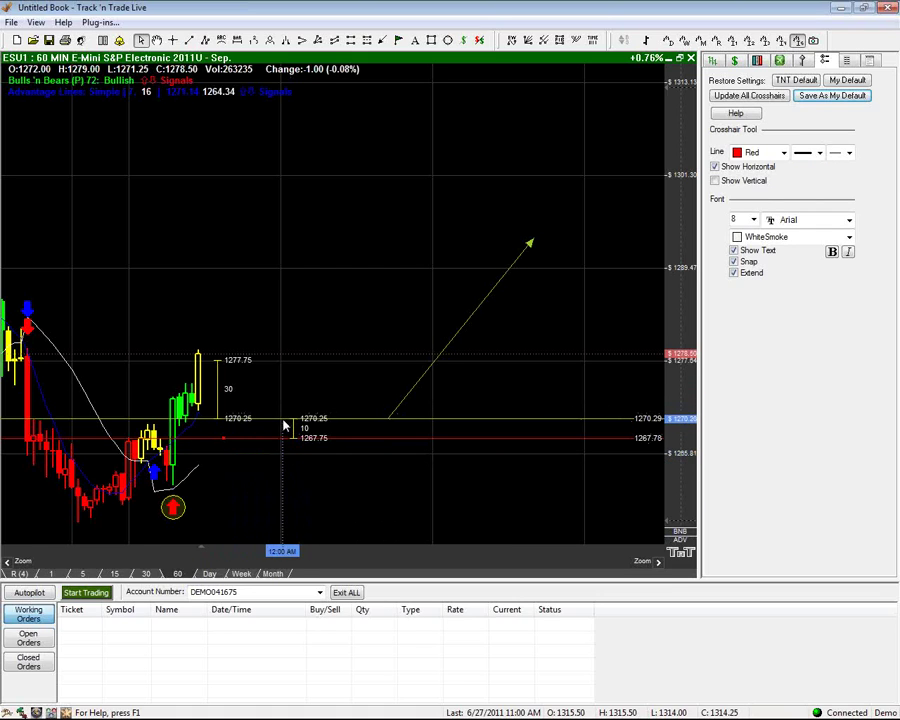
left_click(849, 153)
left_click(847, 202)
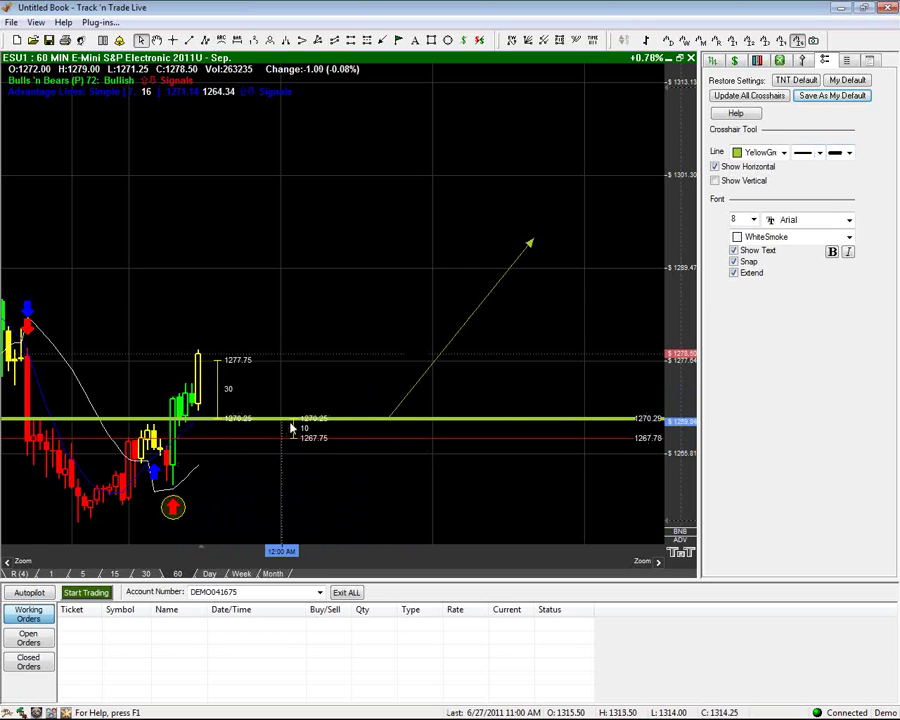
left_click(849, 154)
left_click(848, 203)
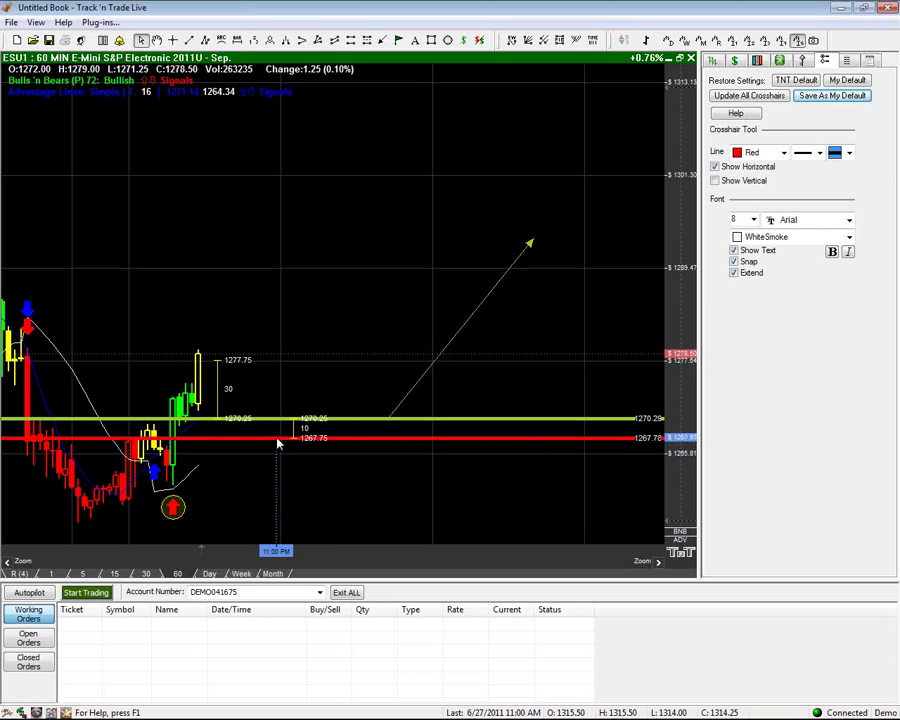
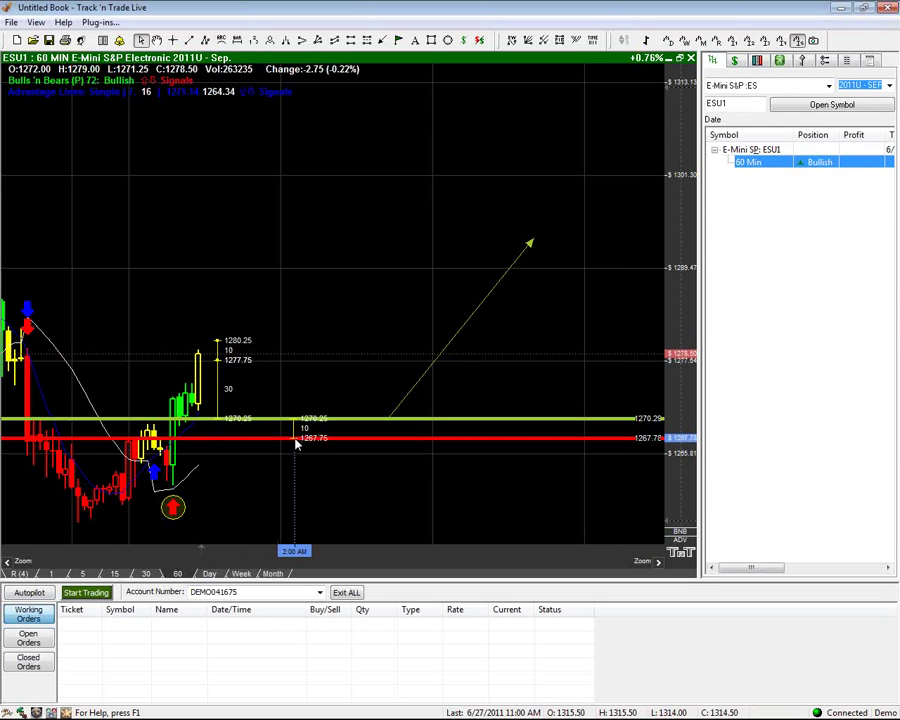
Advance the chart bar by bar from 6/27/2011 11:00 AM to the 6/28/2011 6:00 AM bar
right_click(201, 327)
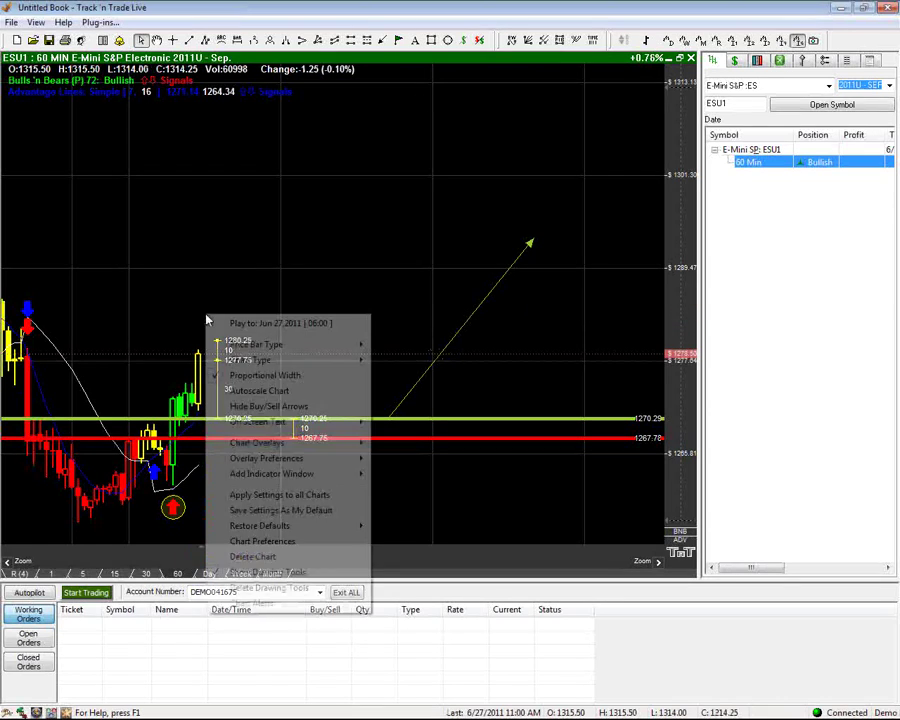
left_click(232, 326)
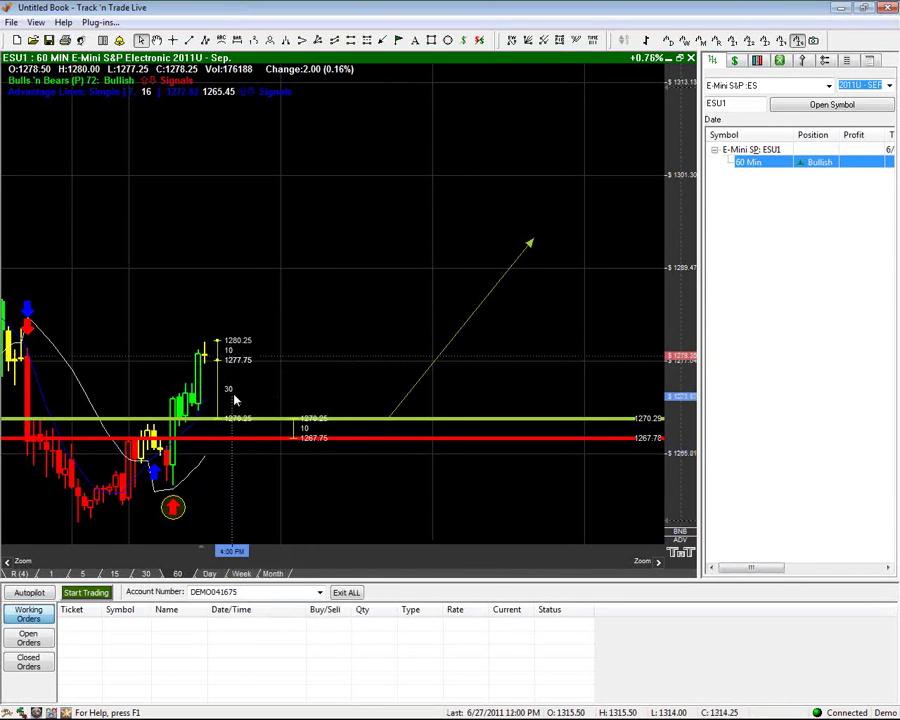
right_click(210, 328)
left_click(234, 329)
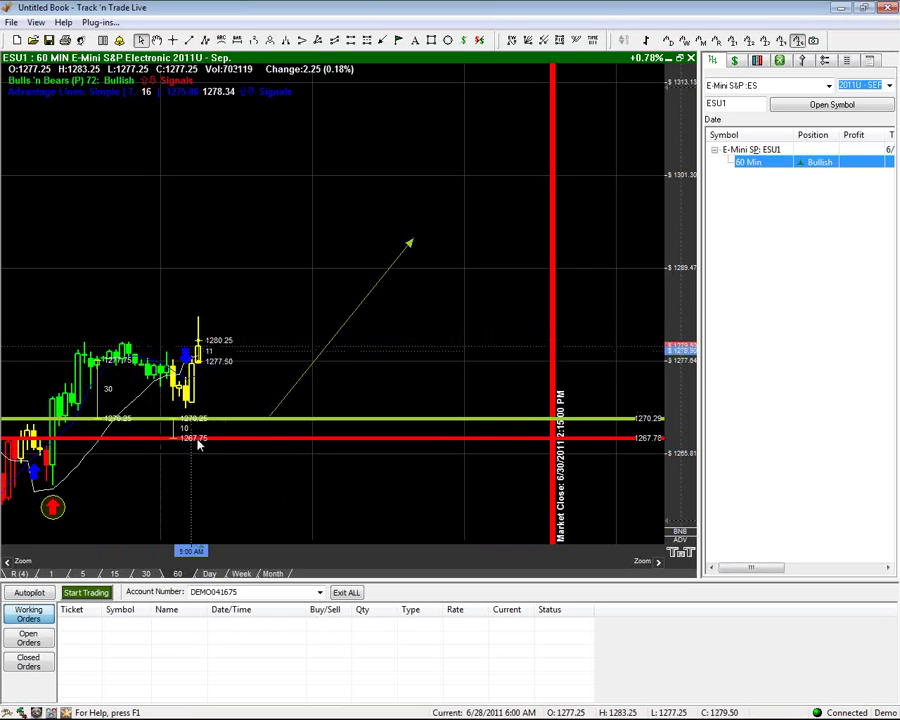
Raise the red stop line in stages to 1269.03, 1273.88, 1277.11 and 1280.51 while advancing the chart to the 6/28/2011 11:00 PM bar
left_click_drag(221, 443, 221, 428)
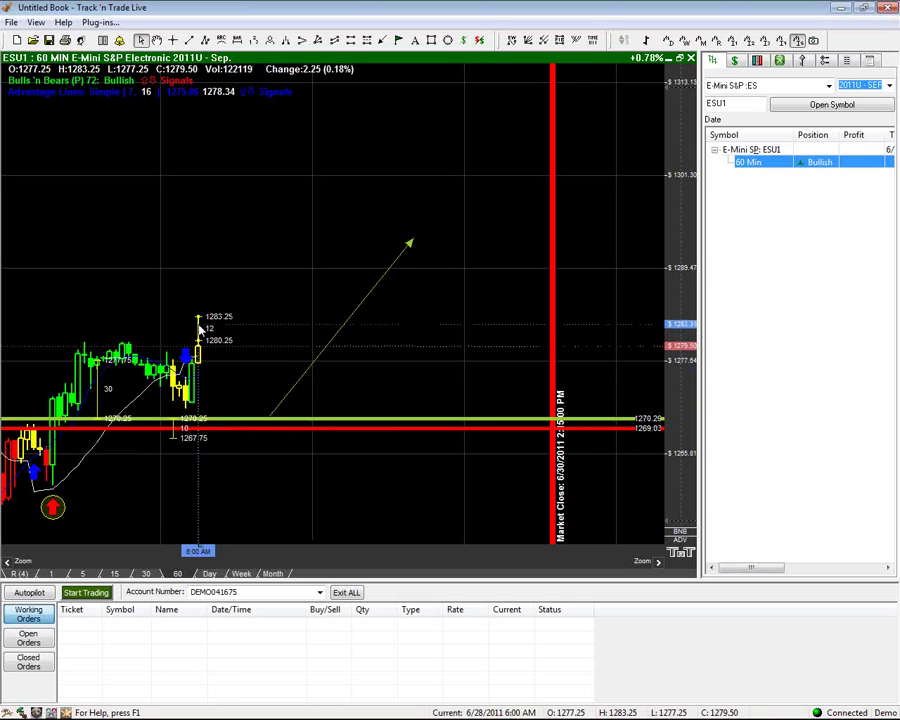
left_click_drag(231, 430, 231, 420)
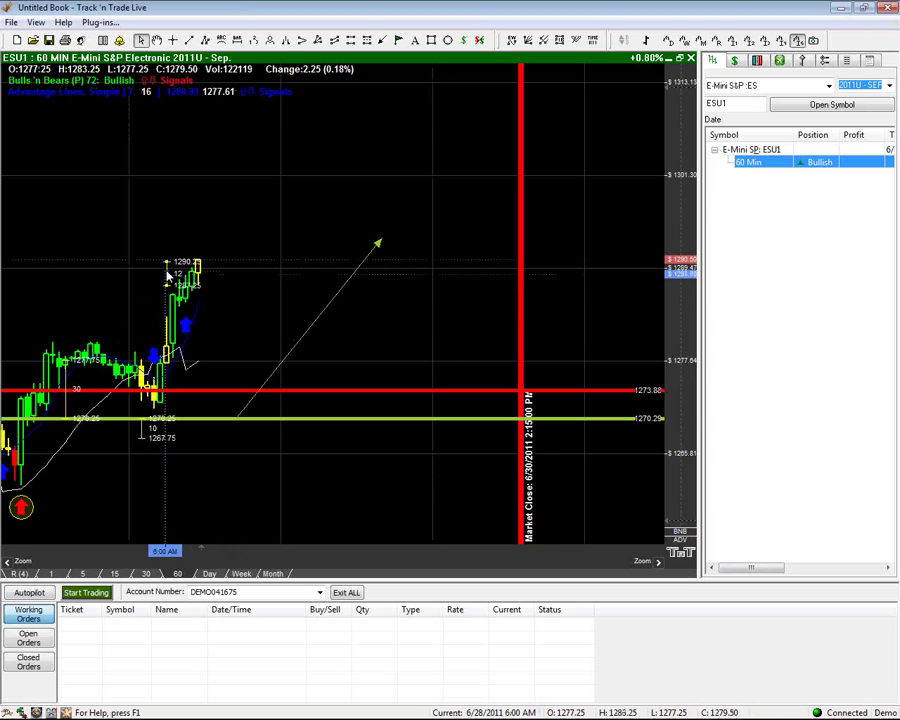
left_click_drag(243, 391, 241, 367)
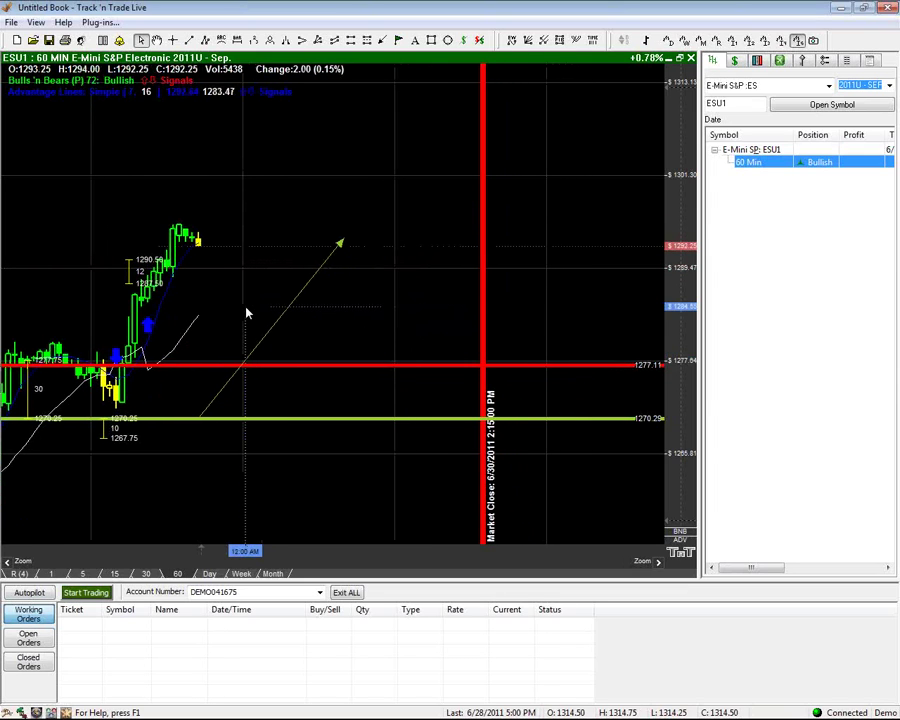
left_click_drag(189, 364, 189, 341)
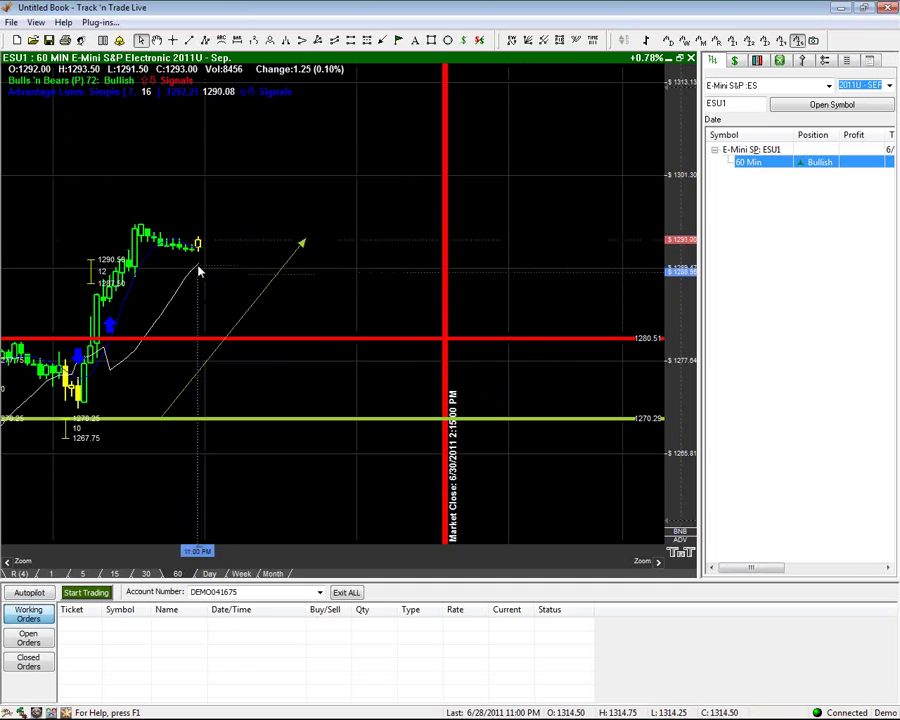
Advance the chart to the 6/29/2011 12:00 AM bar and raise the red stop line to 1282.49
right_click(192, 232)
left_click(205, 240)
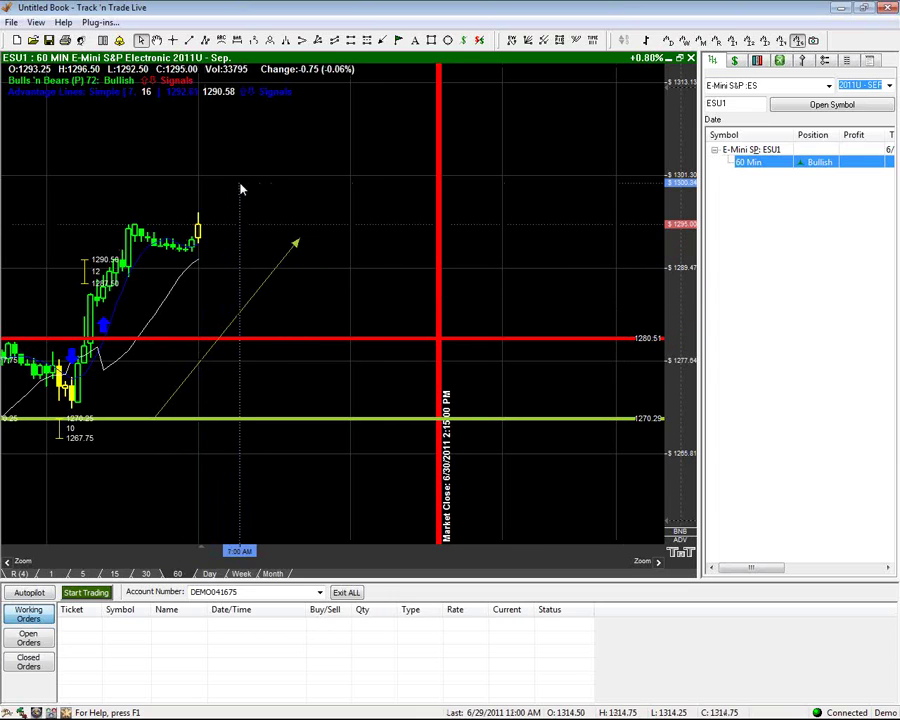
left_click_drag(213, 336, 217, 328)
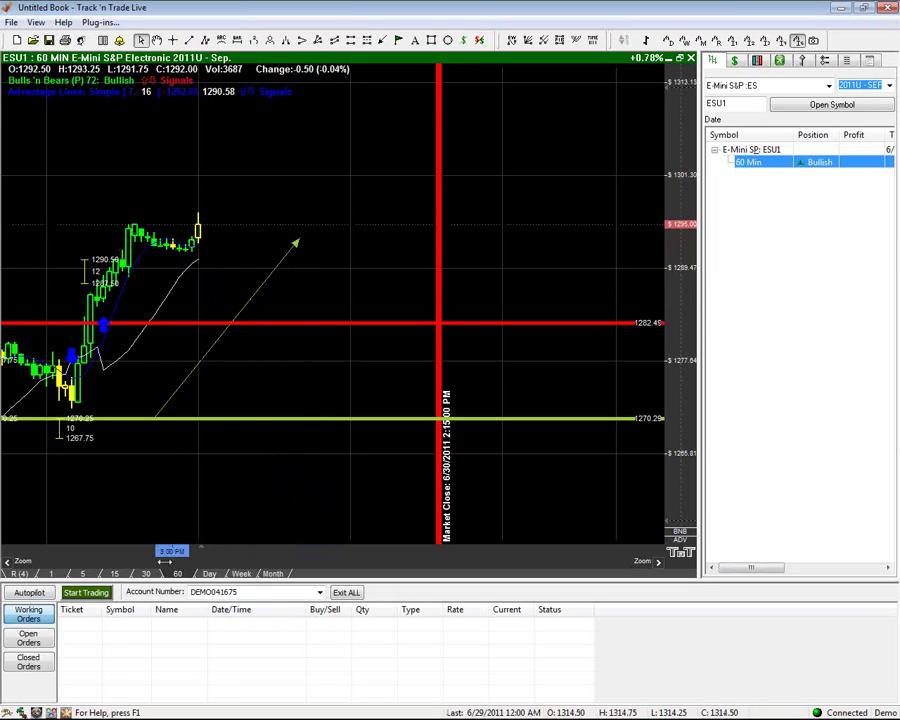
Play the chart forward to the latest bar at 6/30/2011 11:00 AM
left_click_drag(147, 548, 347, 519)
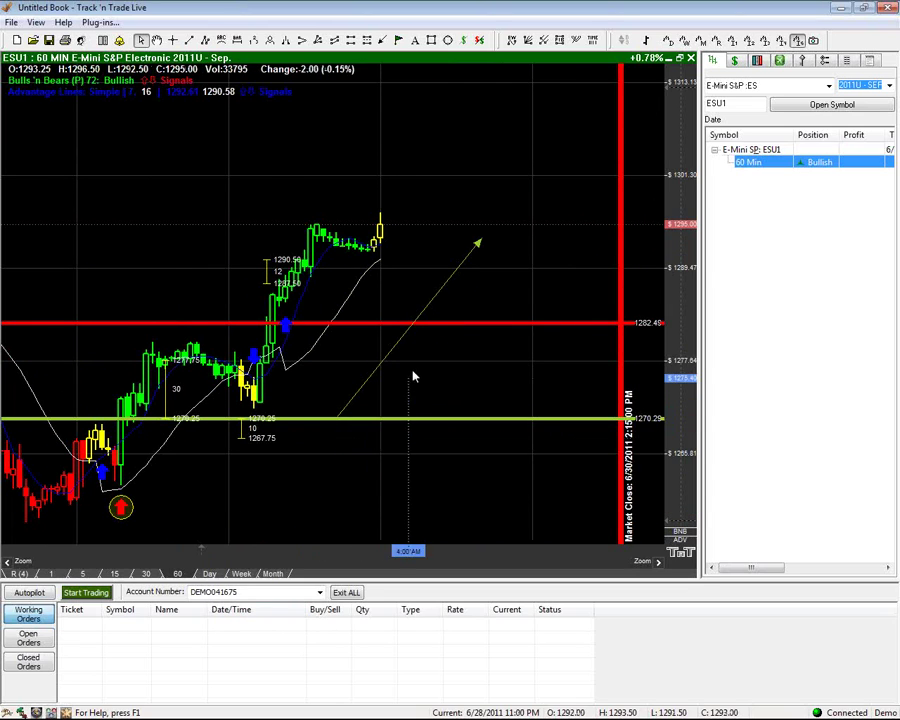
right_click(660, 218)
left_click(684, 222)
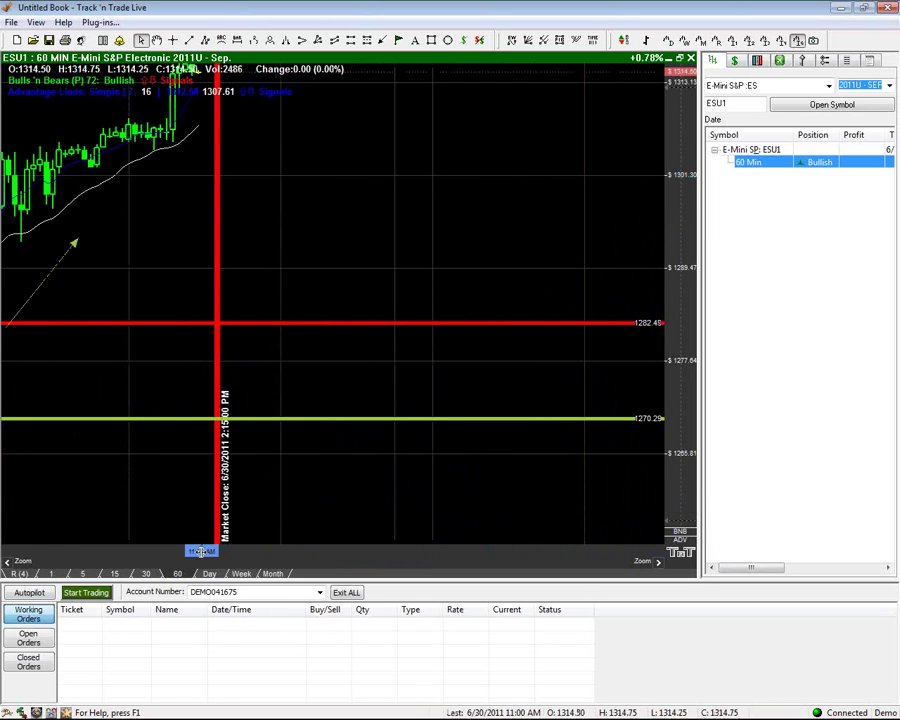
left_click_drag(194, 544, 532, 544)
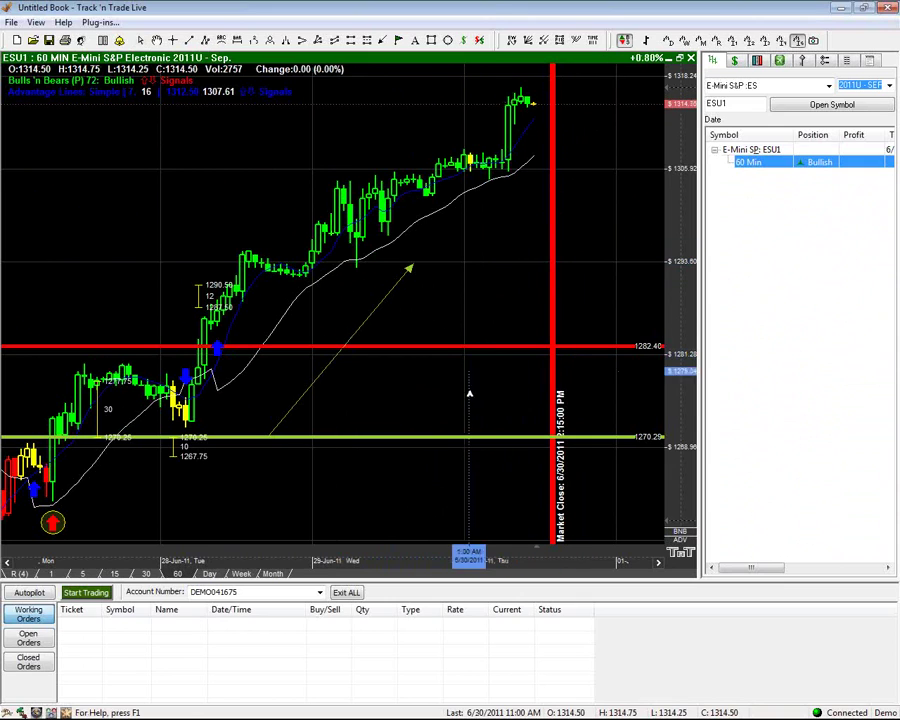
Place a sell stop order at 1269.75 with a 30-tic stop and a jump stop to breakeven -10 if the market moves 30 tics
left_click(472, 440)
left_click(370, 363)
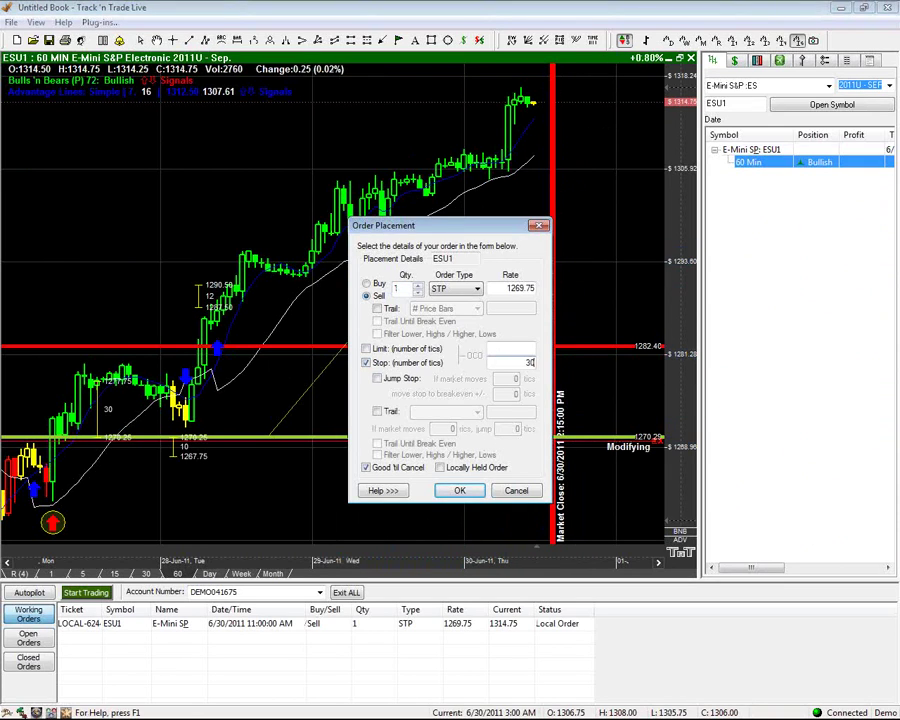
left_click(377, 379)
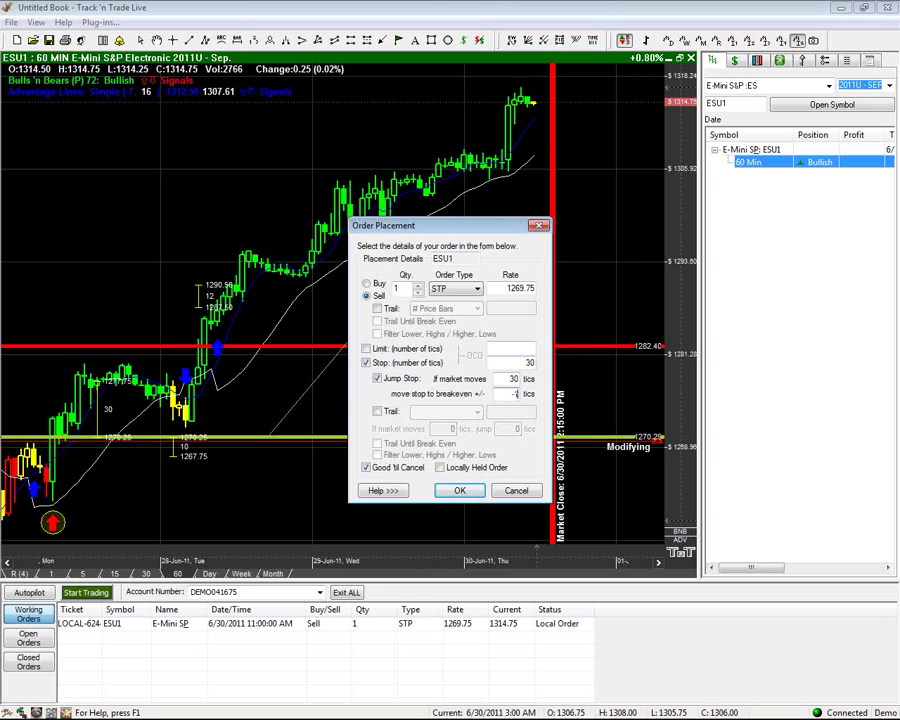
Enable the order's trailing stop as Jump Trail, jumping 5 tics if the market moves 10 tics
left_click(377, 411)
left_click(477, 412)
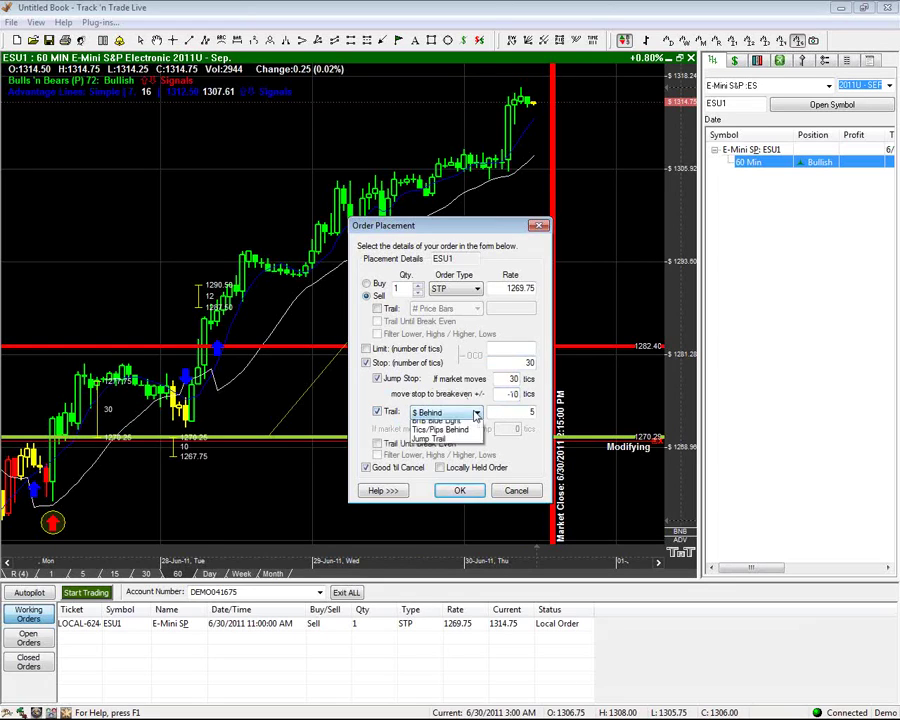
left_click(440, 470)
left_click(452, 428)
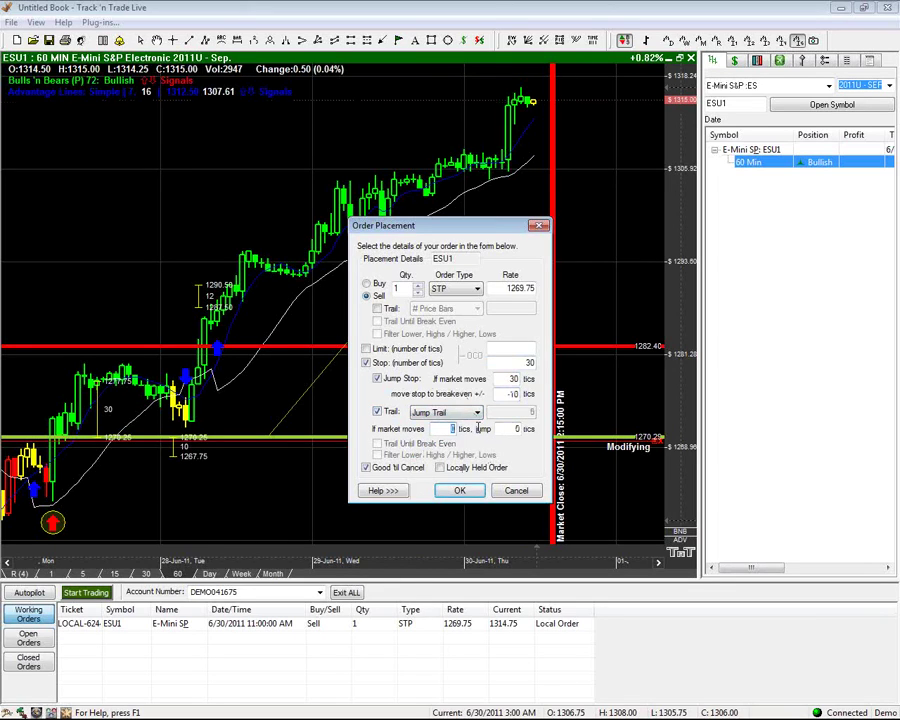
type("10")
key("Tab")
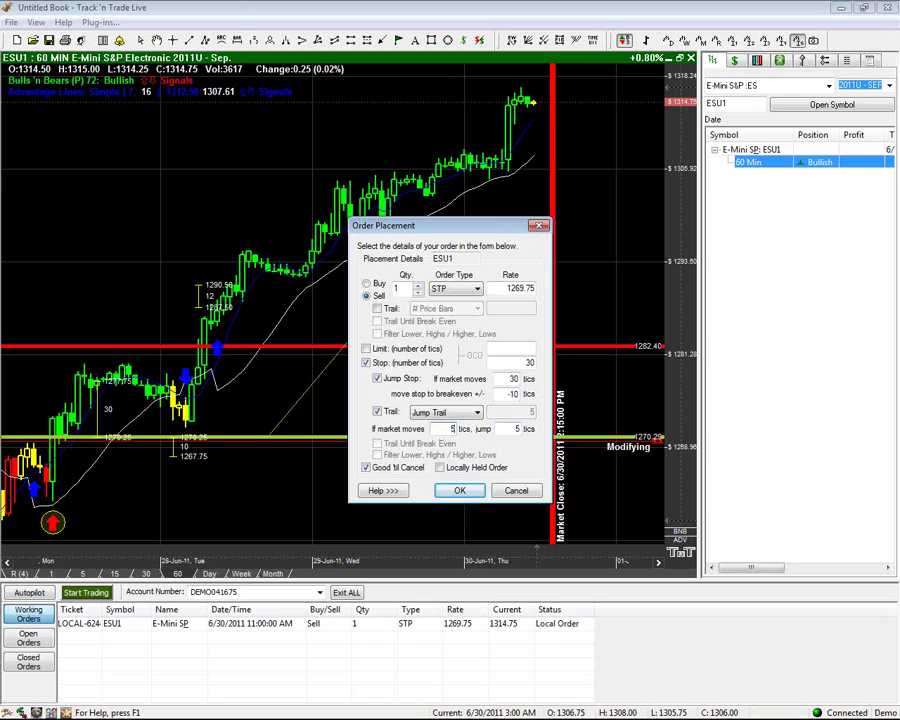
Set the jump trail's market move to 10 tics and try jumps of 11 and 15 tics
key("BackSpace")
type("10")
double_click(517, 428)
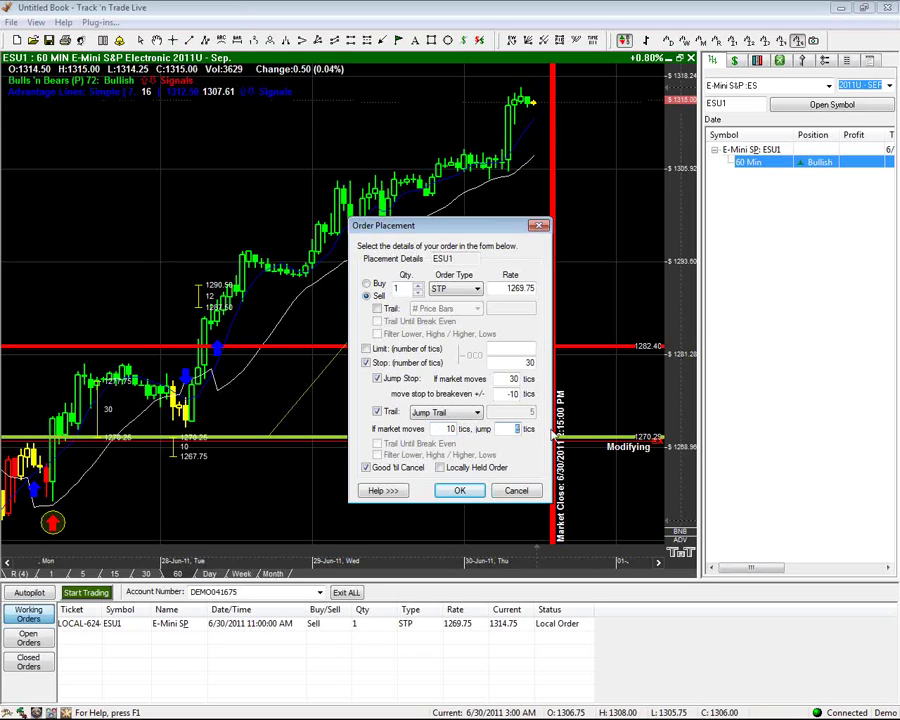
type("1")
double_click(516, 429)
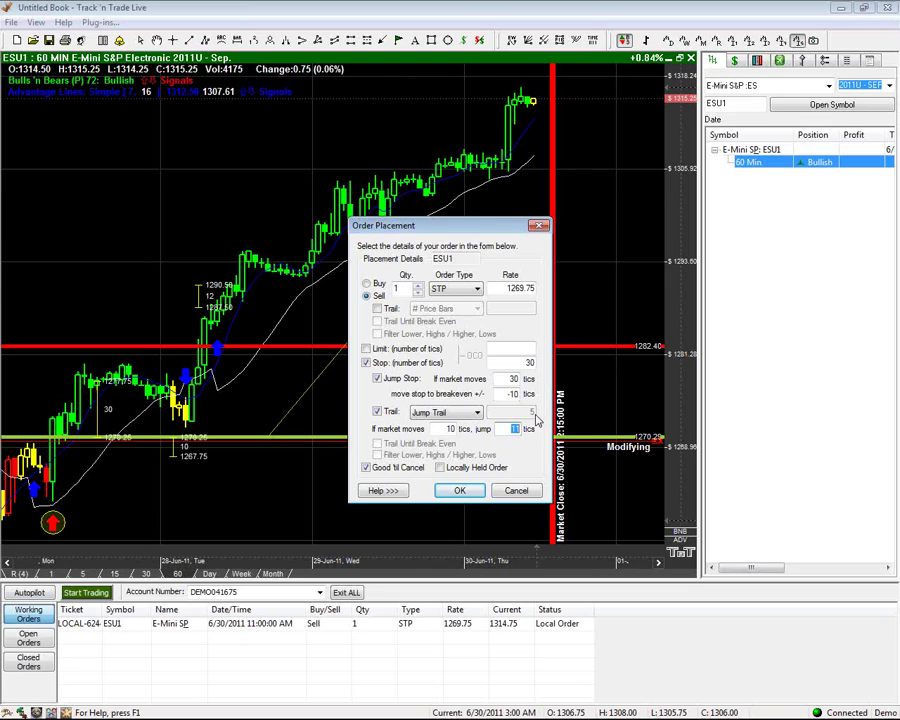
type("15")
Examine how the jump trail's market-move value relates to its jump value
double_click(516, 428)
left_click(450, 428)
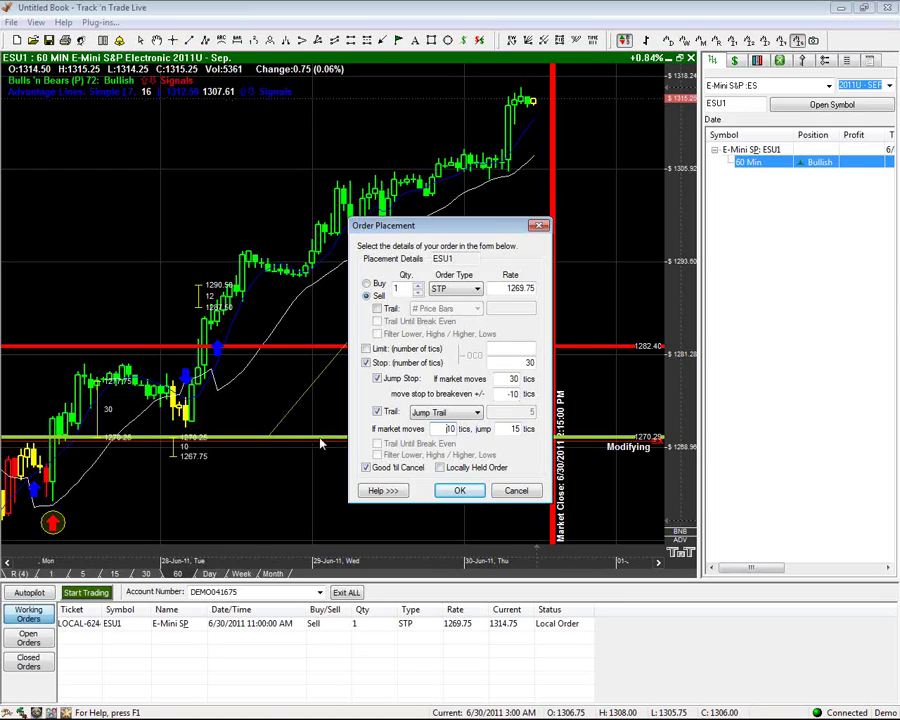
left_click_drag(501, 428, 528, 434)
left_click(518, 430)
left_click_drag(441, 429, 464, 433)
double_click(515, 429)
double_click(451, 429)
left_click(451, 429)
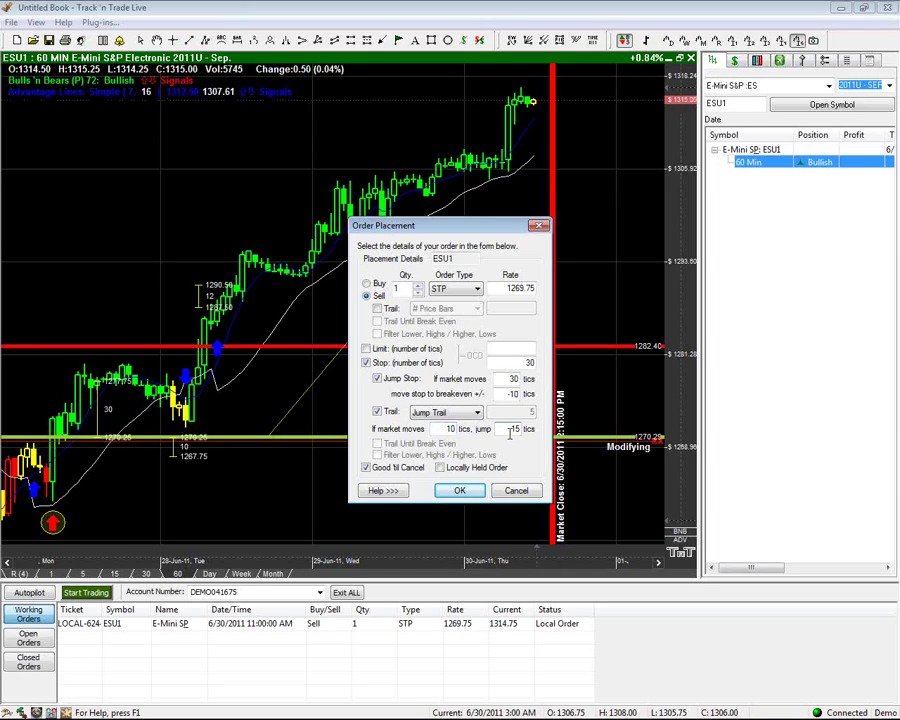
type("5")
Examine the jump stop's market-move and breakeven offset values in the order form
double_click(513, 379)
double_click(513, 394)
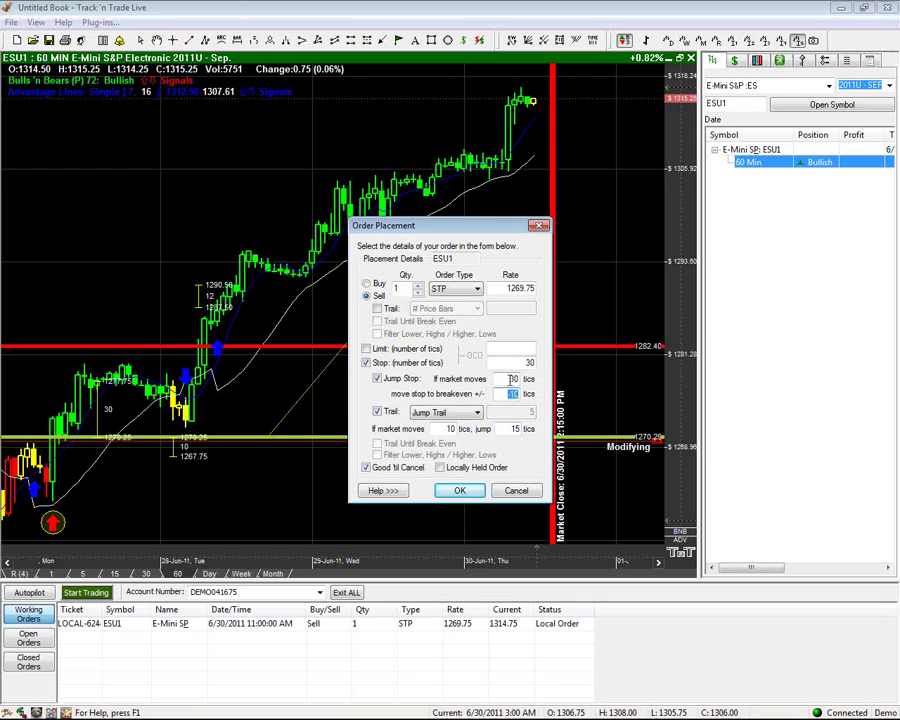
type("15")
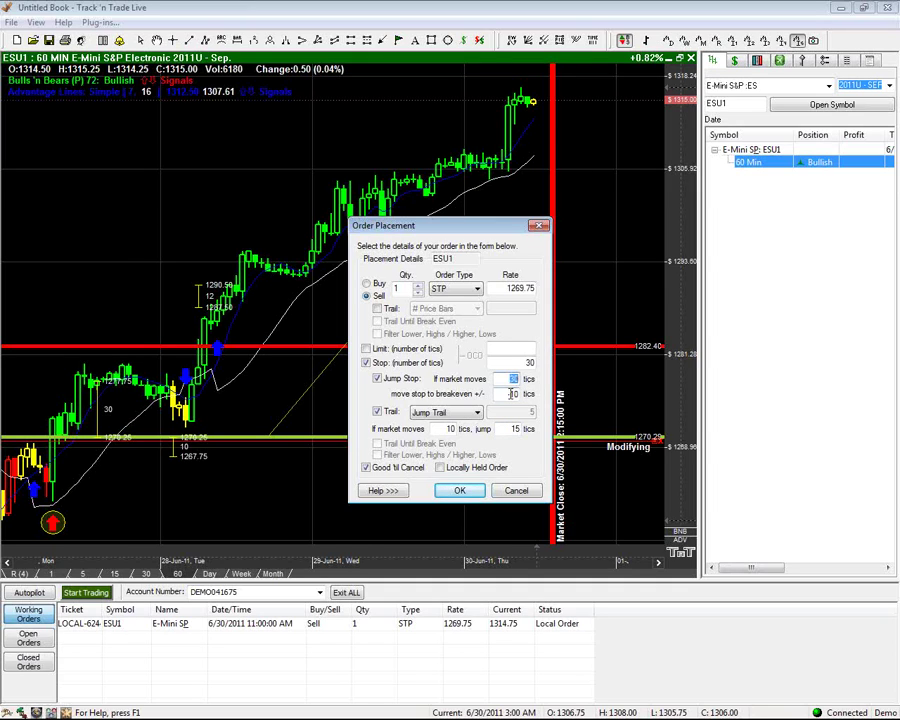
left_click_drag(506, 394, 531, 396)
type("-10")
left_click_drag(509, 379, 515, 382)
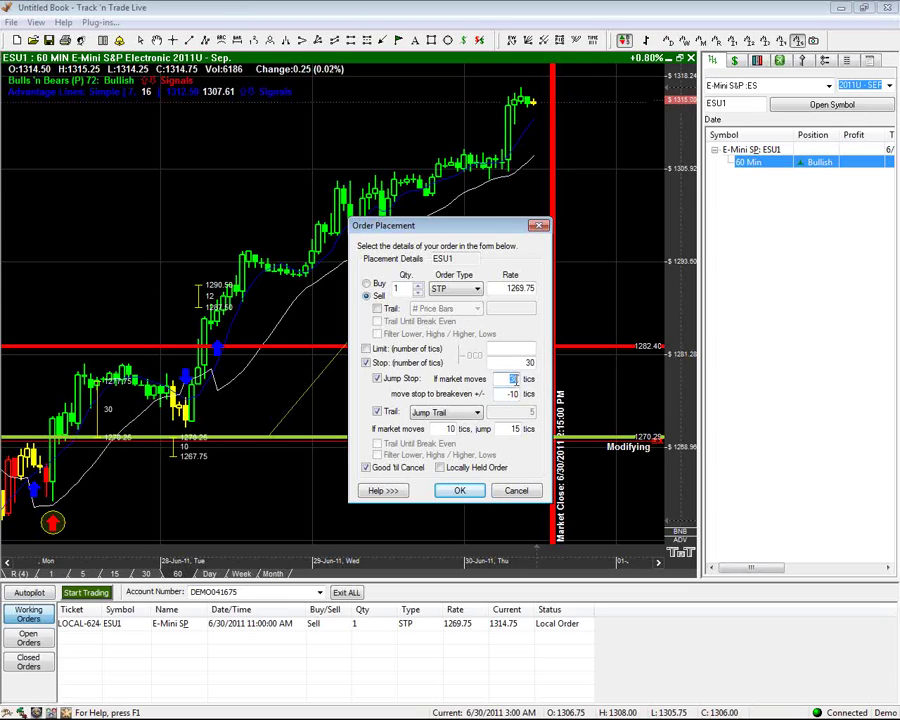
key("BackSpace")
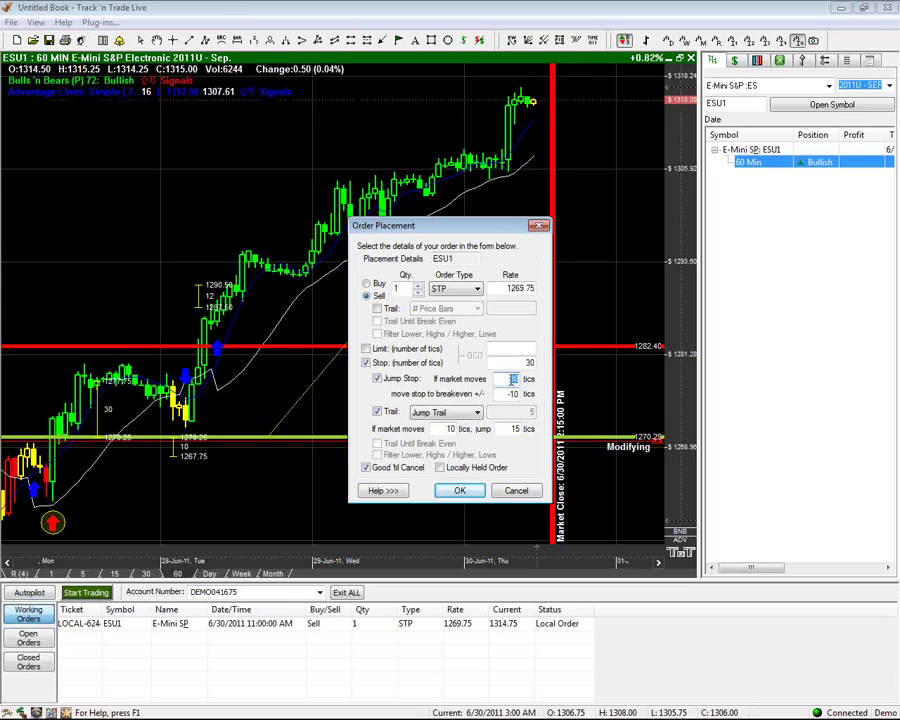
type("30")
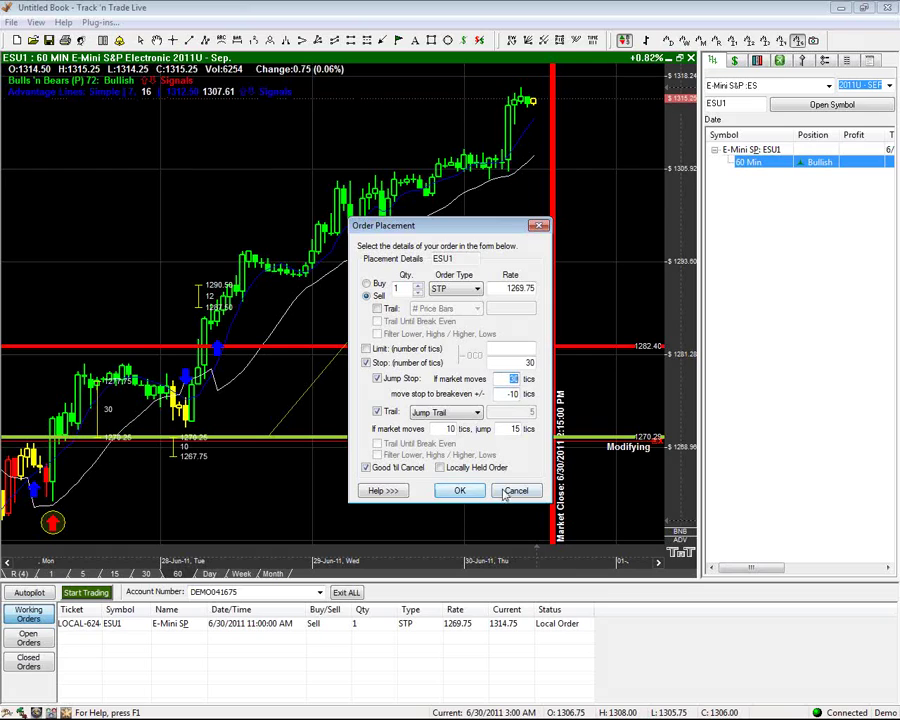
Compare the jump trail values with the jump stop's market move and cancel the order
left_click_drag(509, 428, 517, 428)
left_click(447, 430)
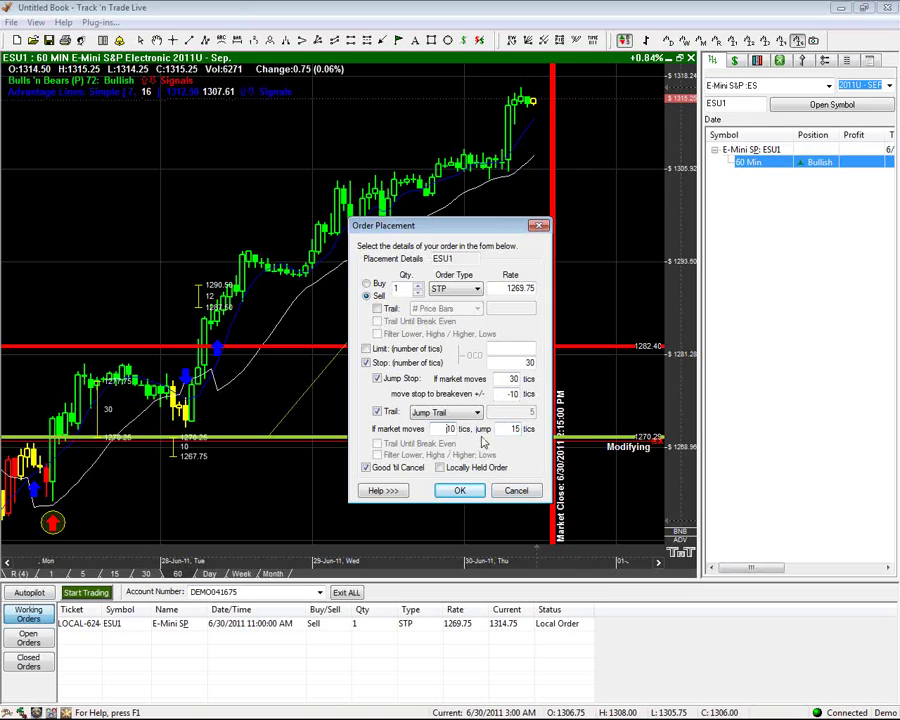
left_click(517, 428)
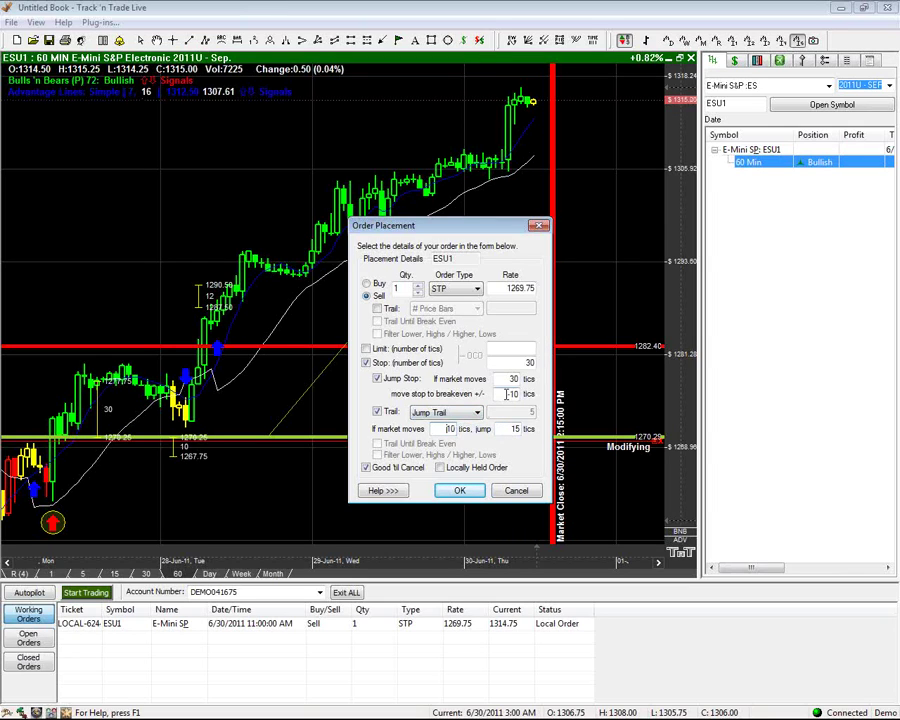
double_click(520, 381)
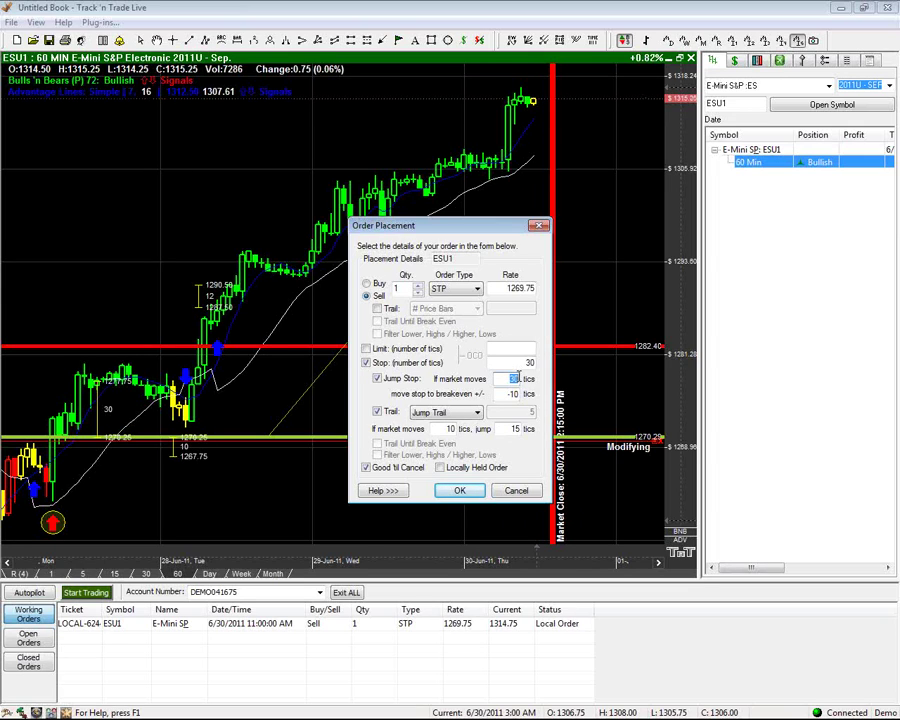
left_click(514, 491)
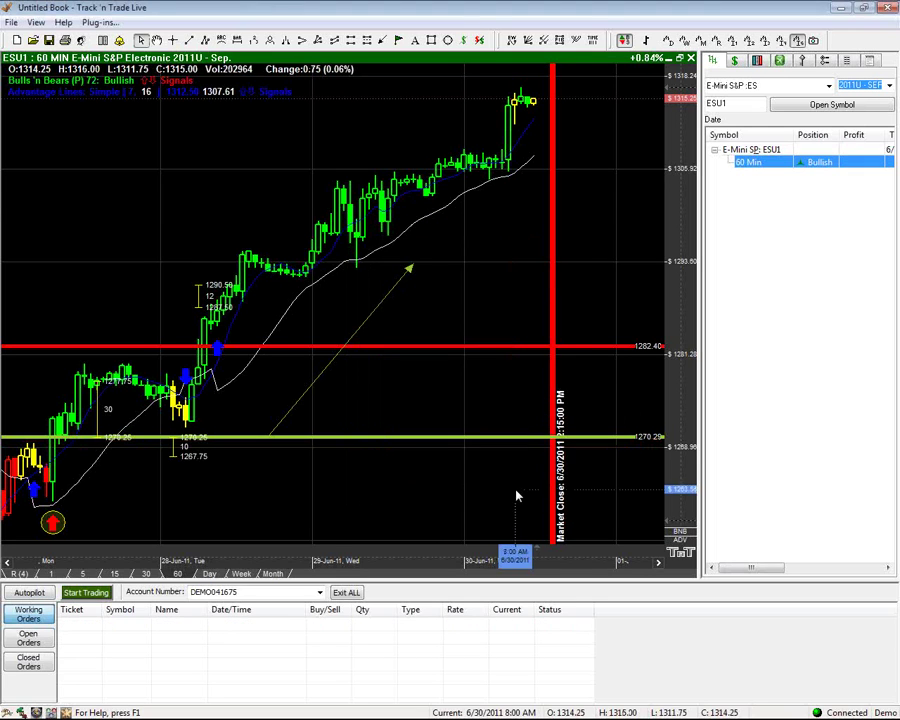
Draw an ellipse around the paired blue and red down arrows at the 24 June price peak
scroll(335, 318, "up", 6)
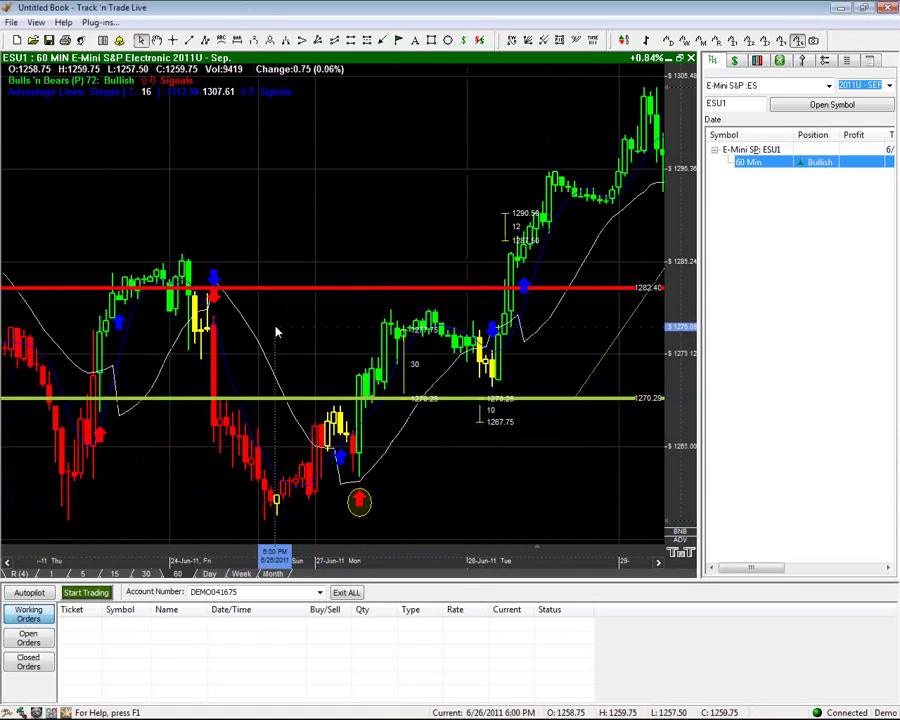
left_click(448, 40)
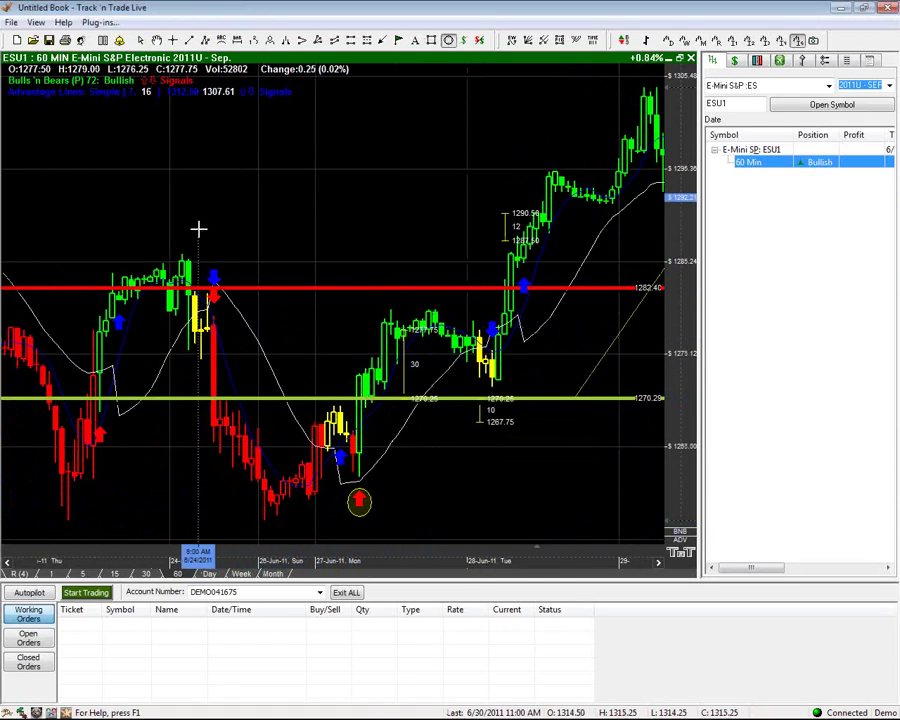
left_click_drag(198, 230, 237, 311)
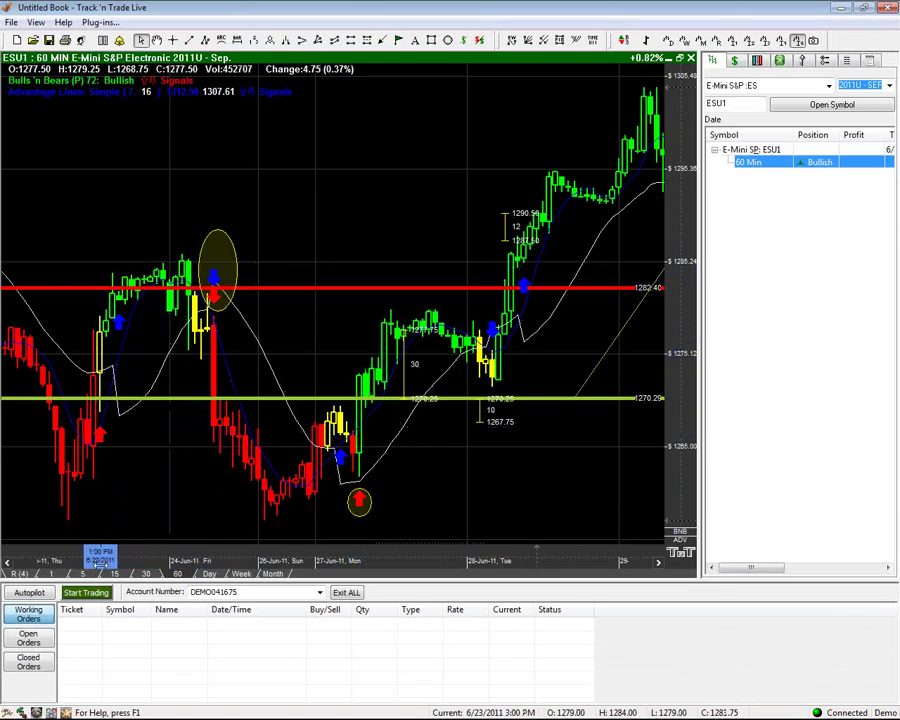
Review the price action from the 23 June signals through the 30 June market close
left_click_drag(90, 390, 333, 390)
left_click_drag(333, 516, 20, 492)
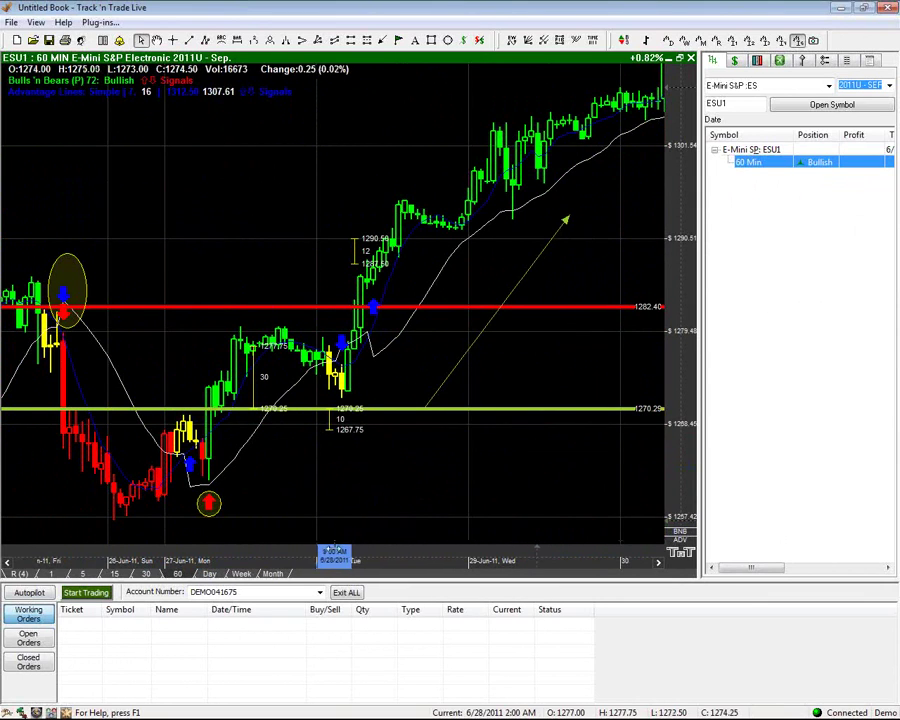
left_click_drag(335, 447, 237, 447)
left_click_drag(237, 549, 218, 548)
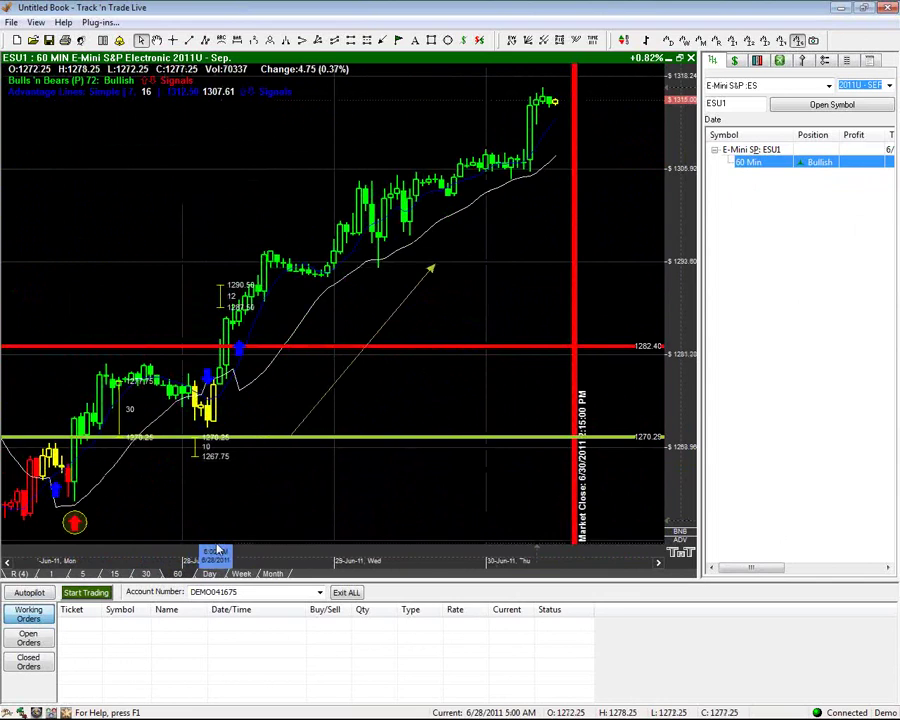